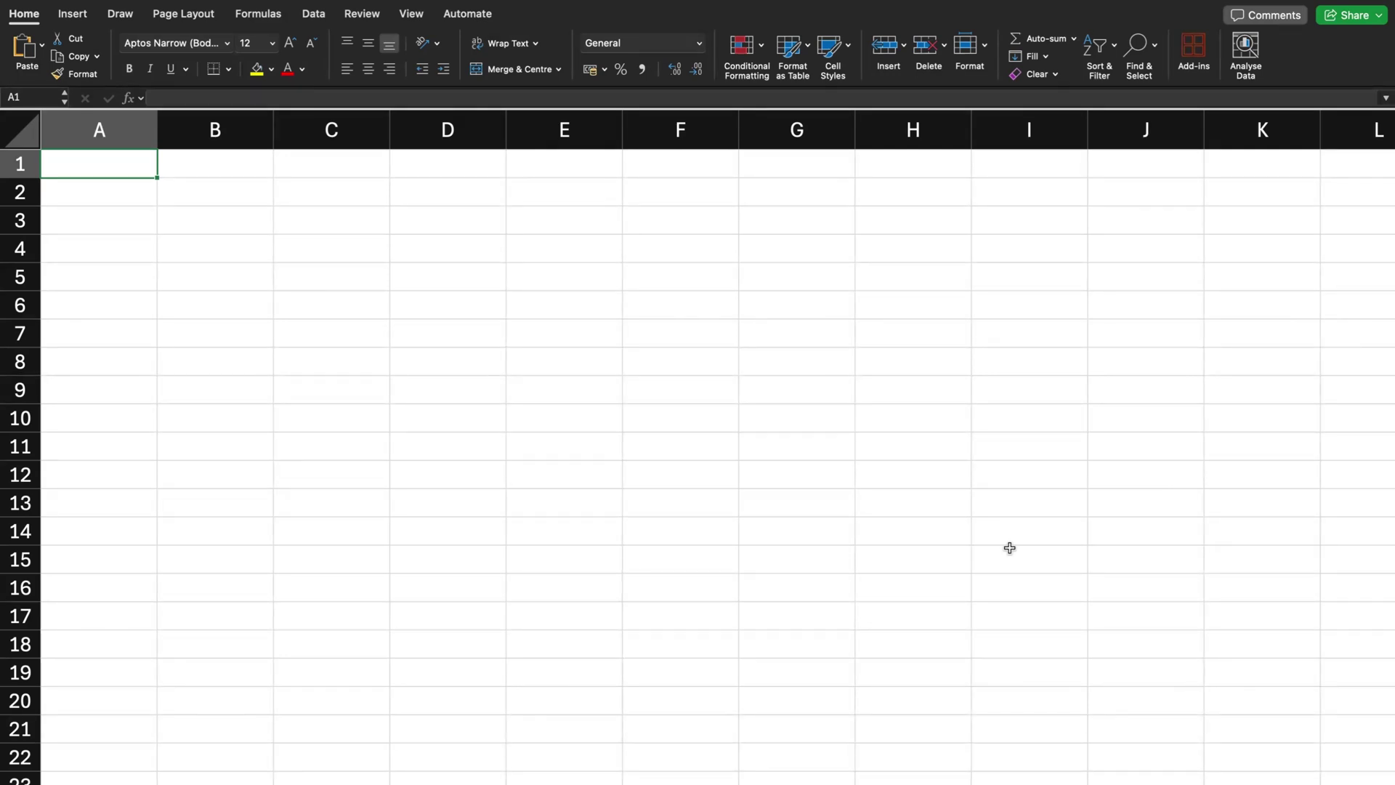
Step: Enter the column headers Title in cell A1 and Must Match in cell B1
scroll(1009, 547, "up", 2)
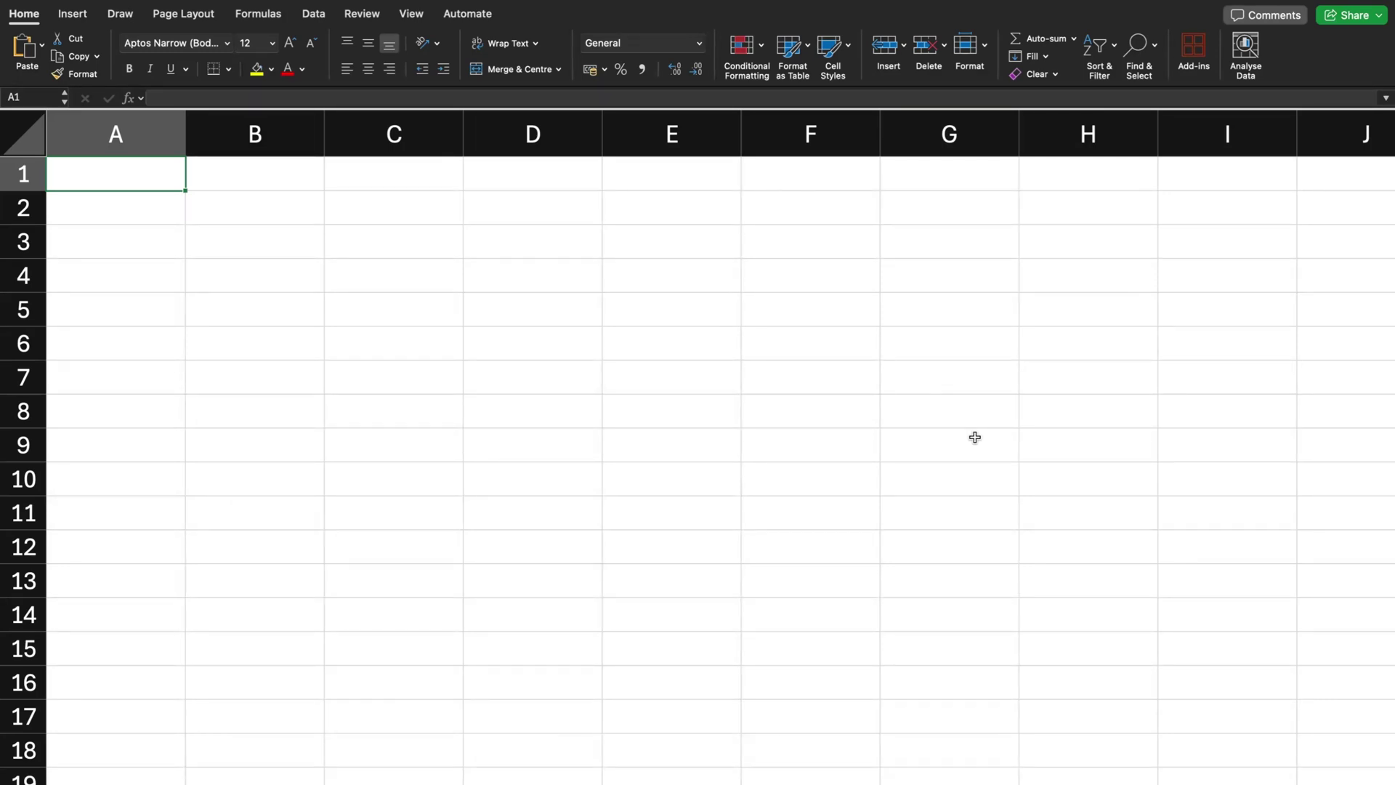
type("Title")
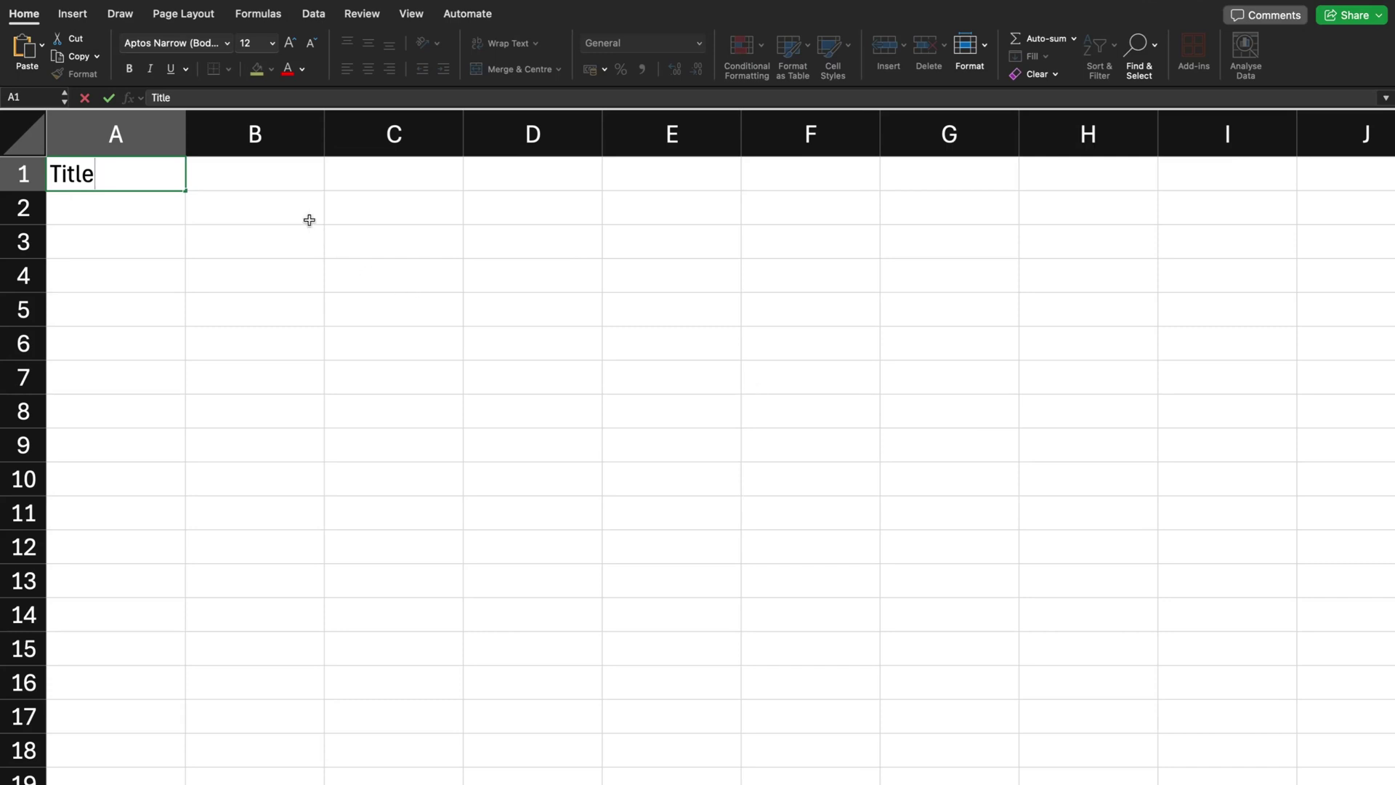
key("Tab")
type("Mus")
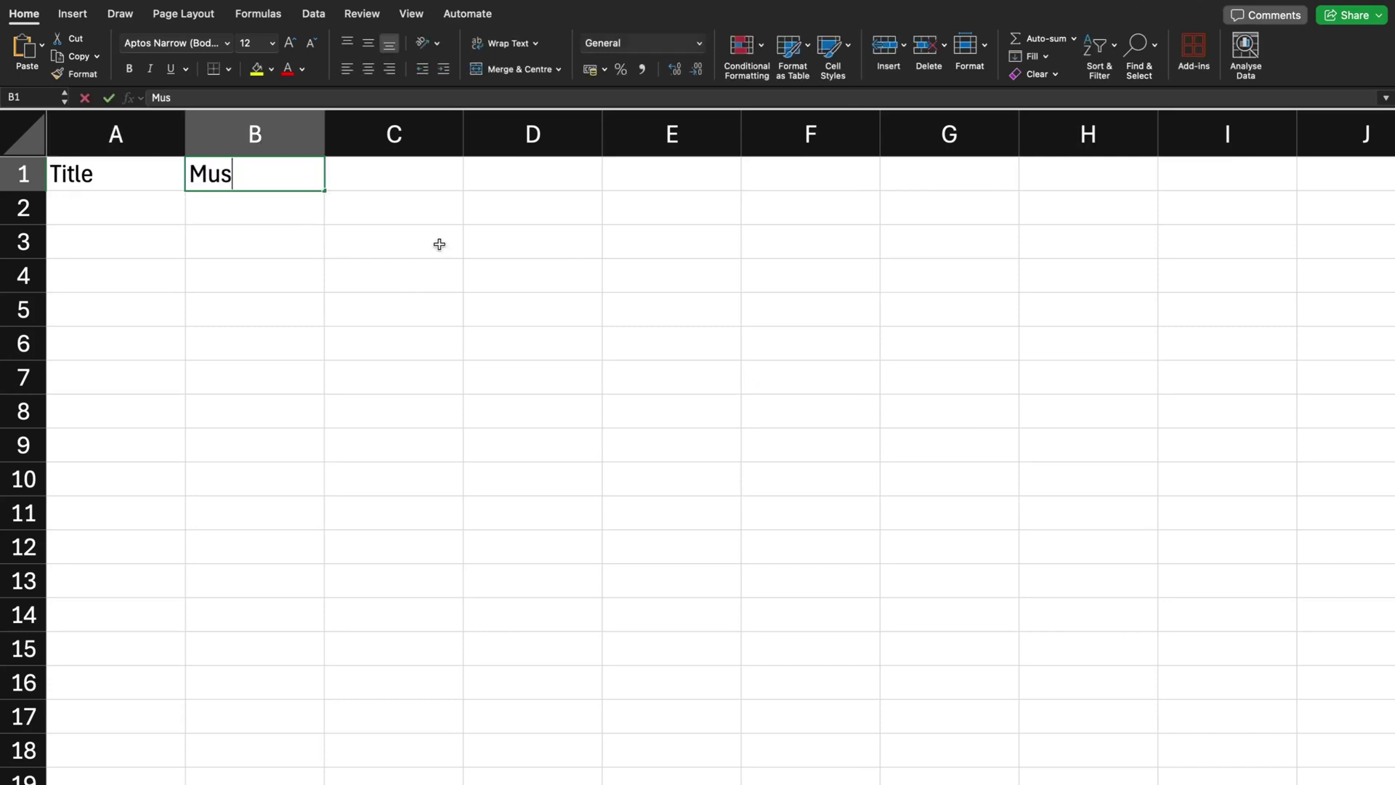
type("t Matc")
key("BackSpace")
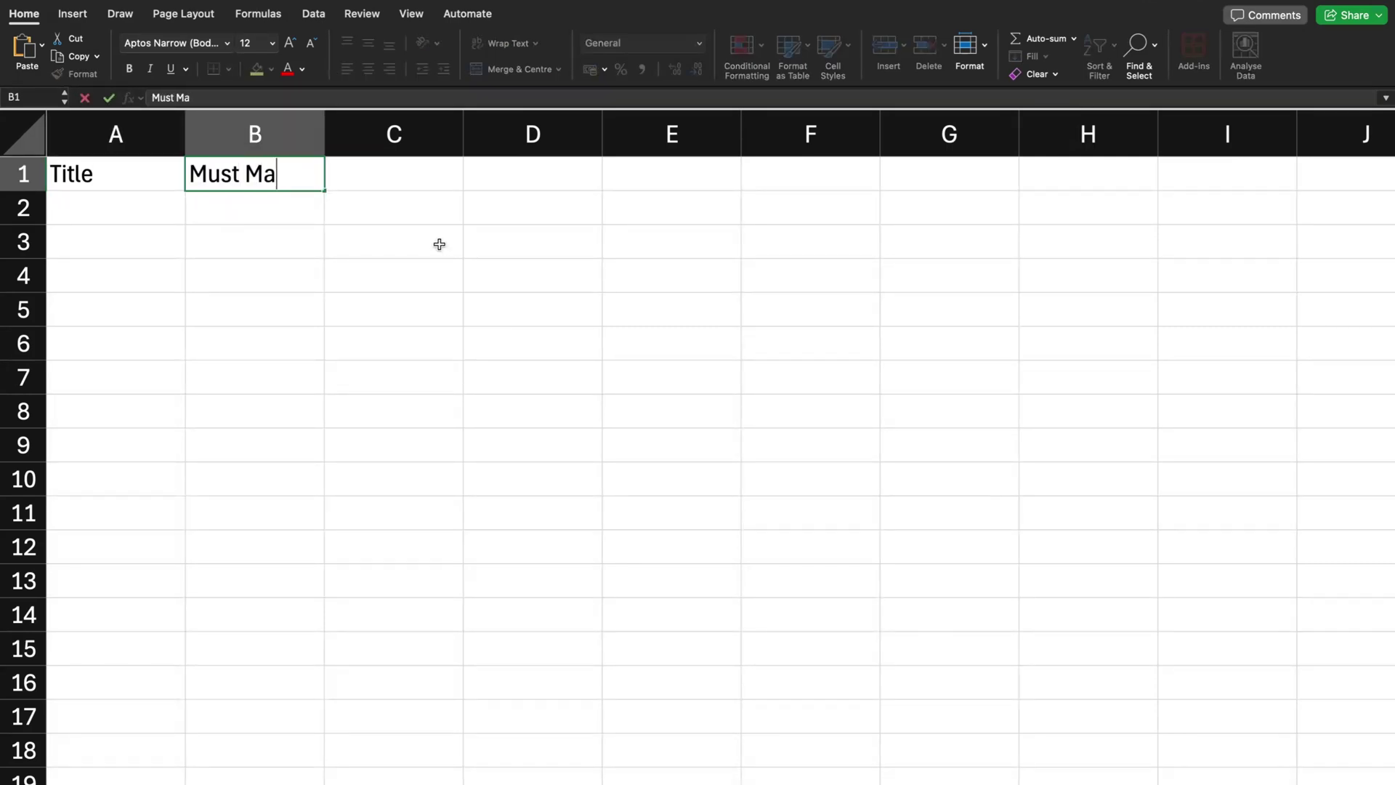
type("tch")
Step: Add the header Rule: Product Column in cell C1 and widen column C to fit the text
left_click(415, 169)
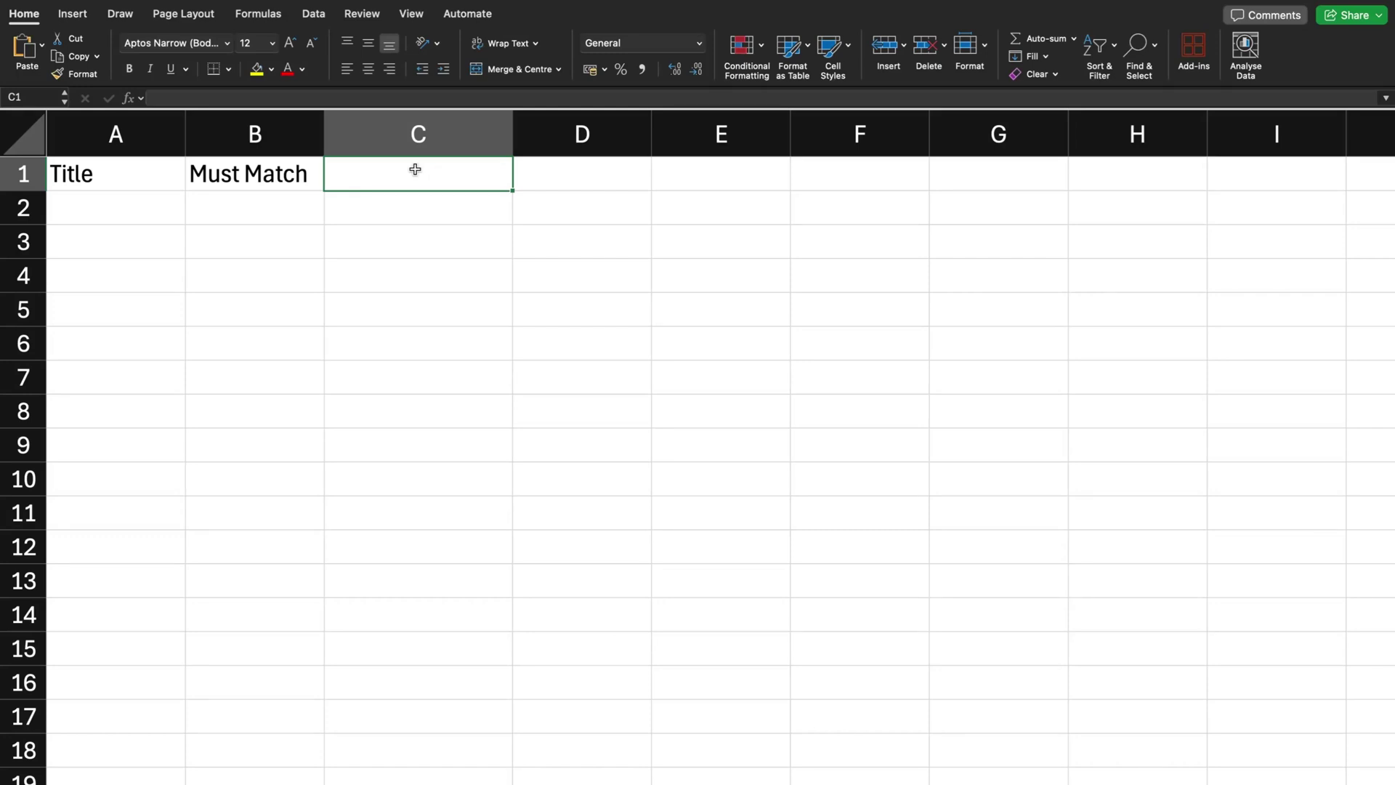
type("Rule: Pr")
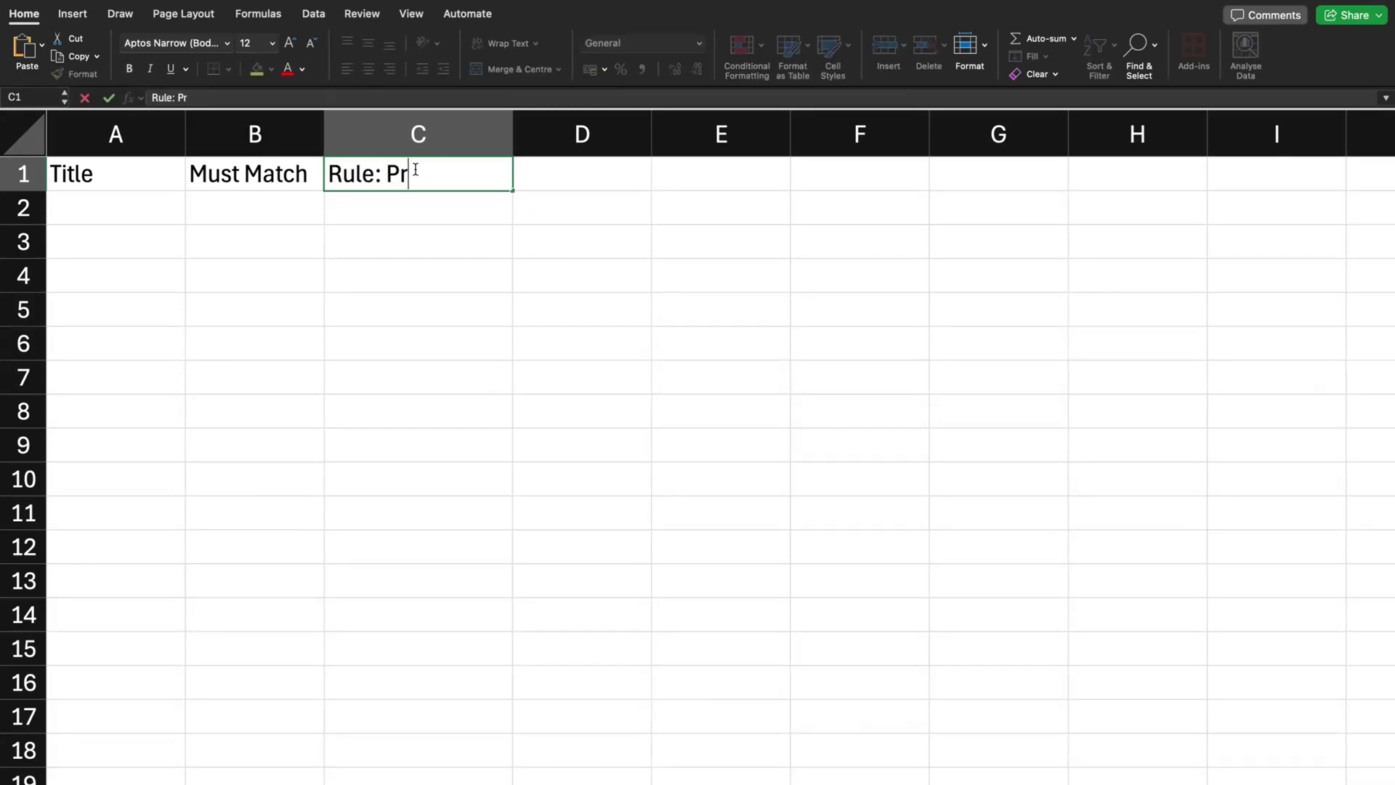
type("oduct Column")
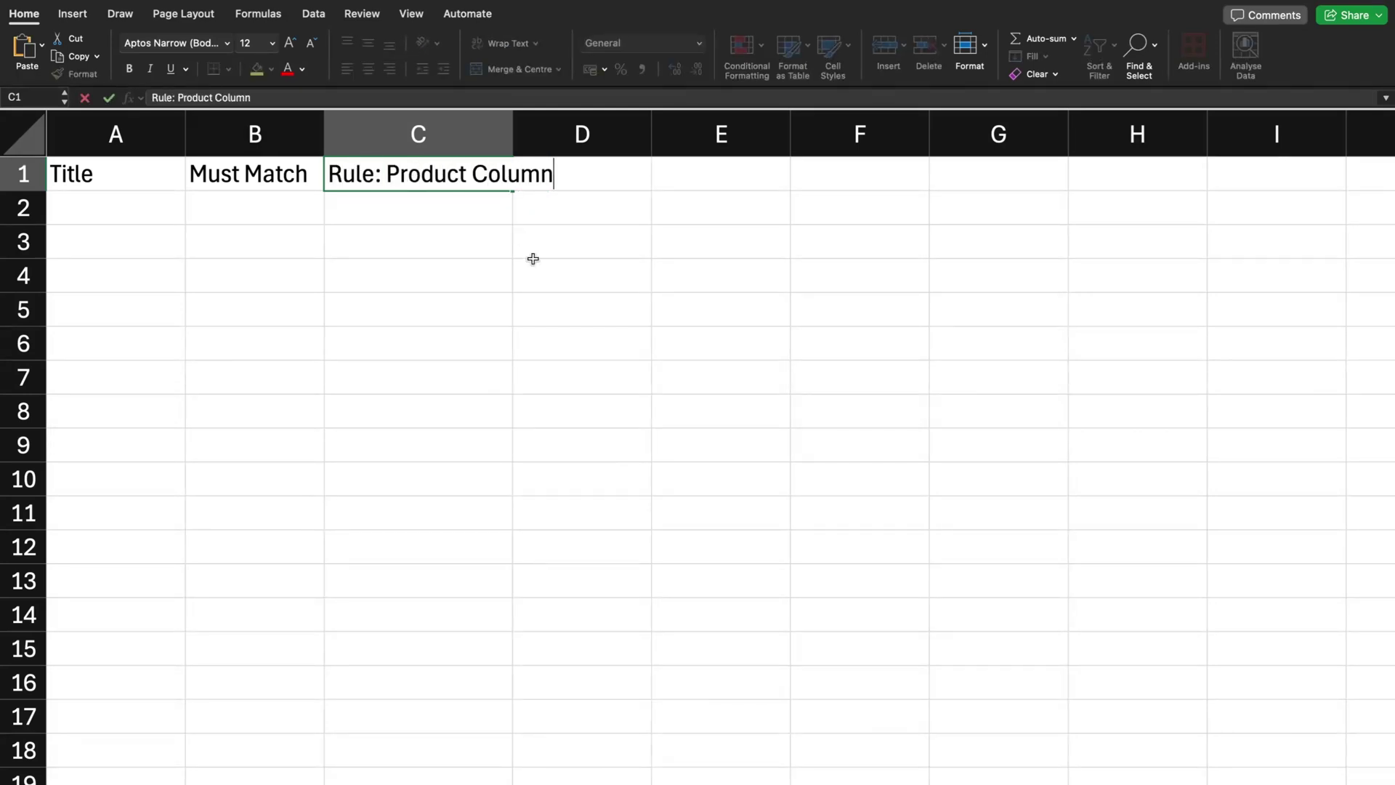
left_click(533, 258)
double_click(512, 134)
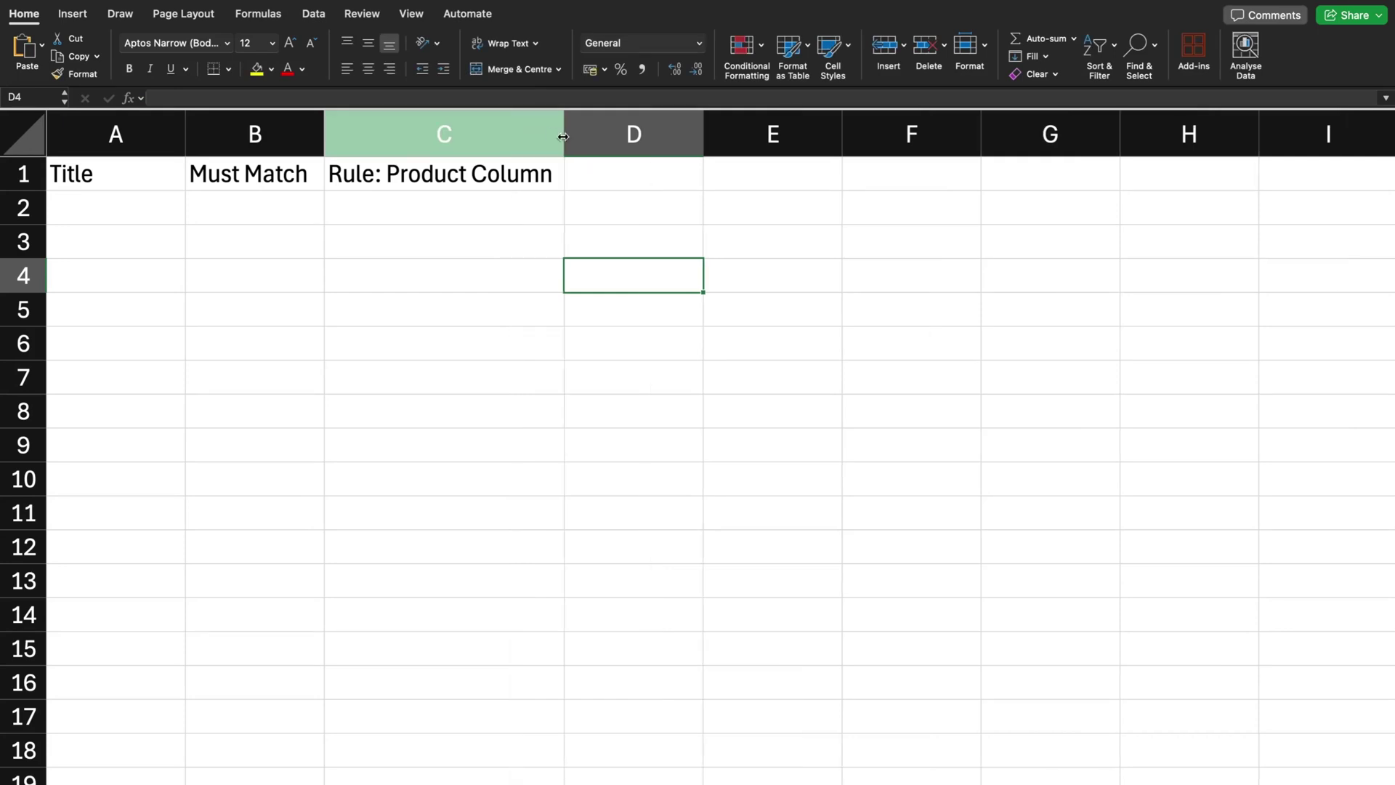
Step: Add the header Rule: Relation in cell D1
left_click(609, 170)
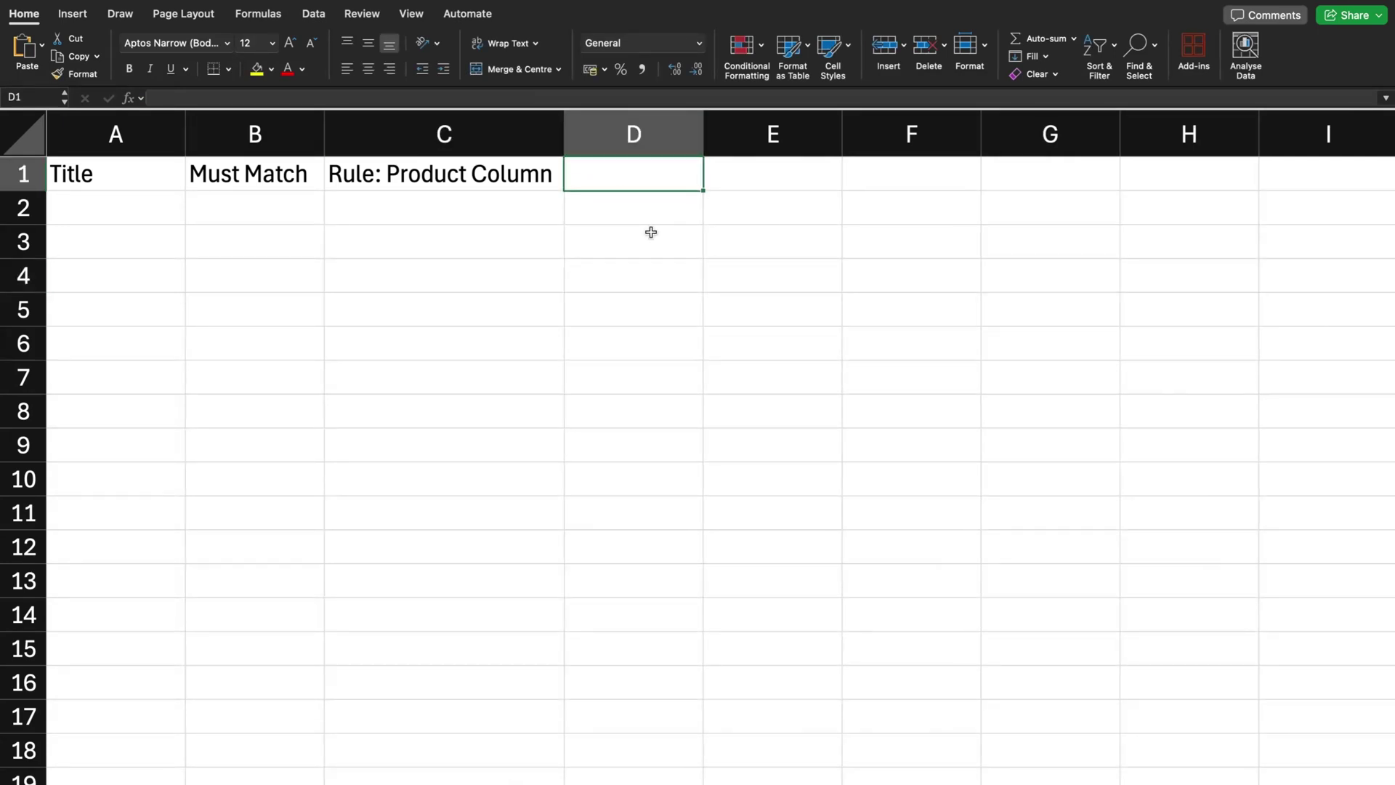
type("Rule: R")
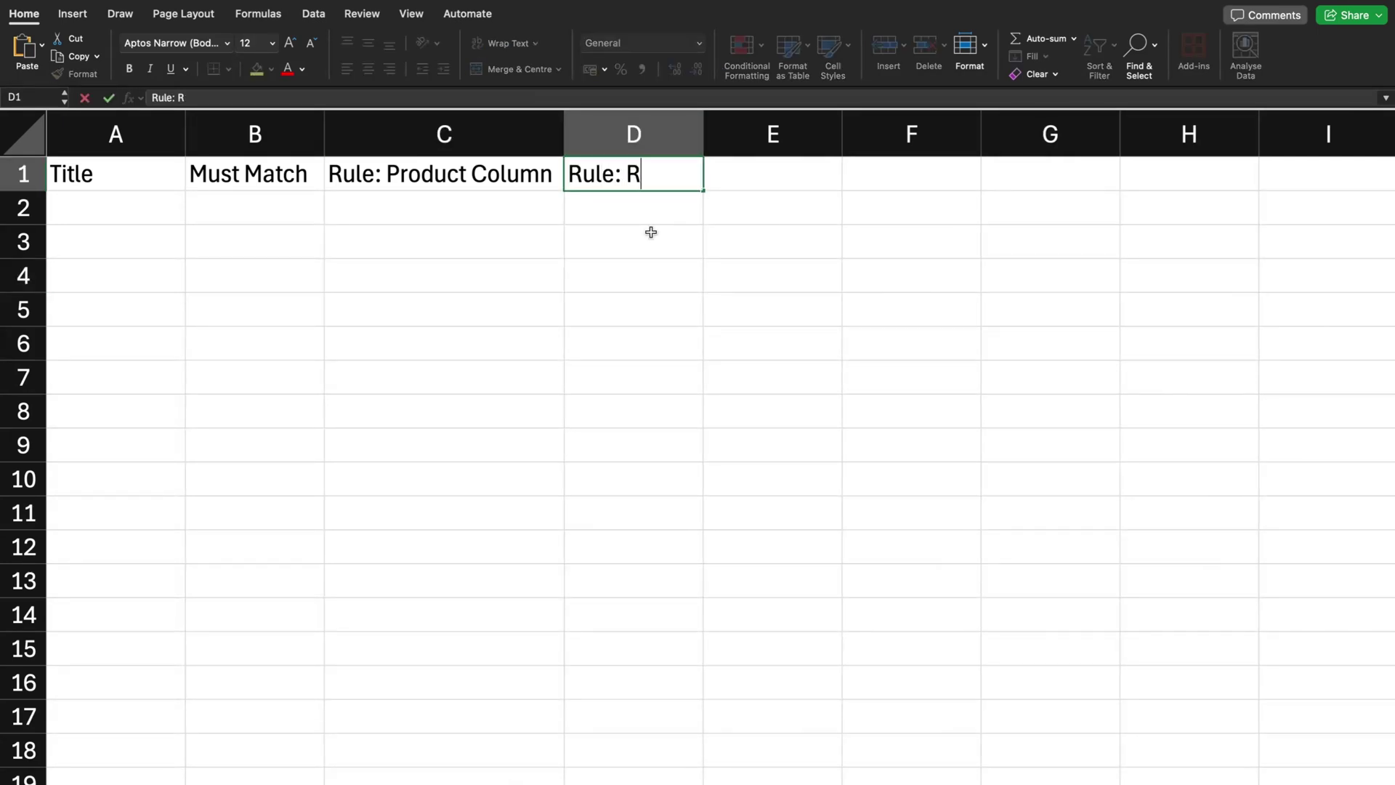
type("elation")
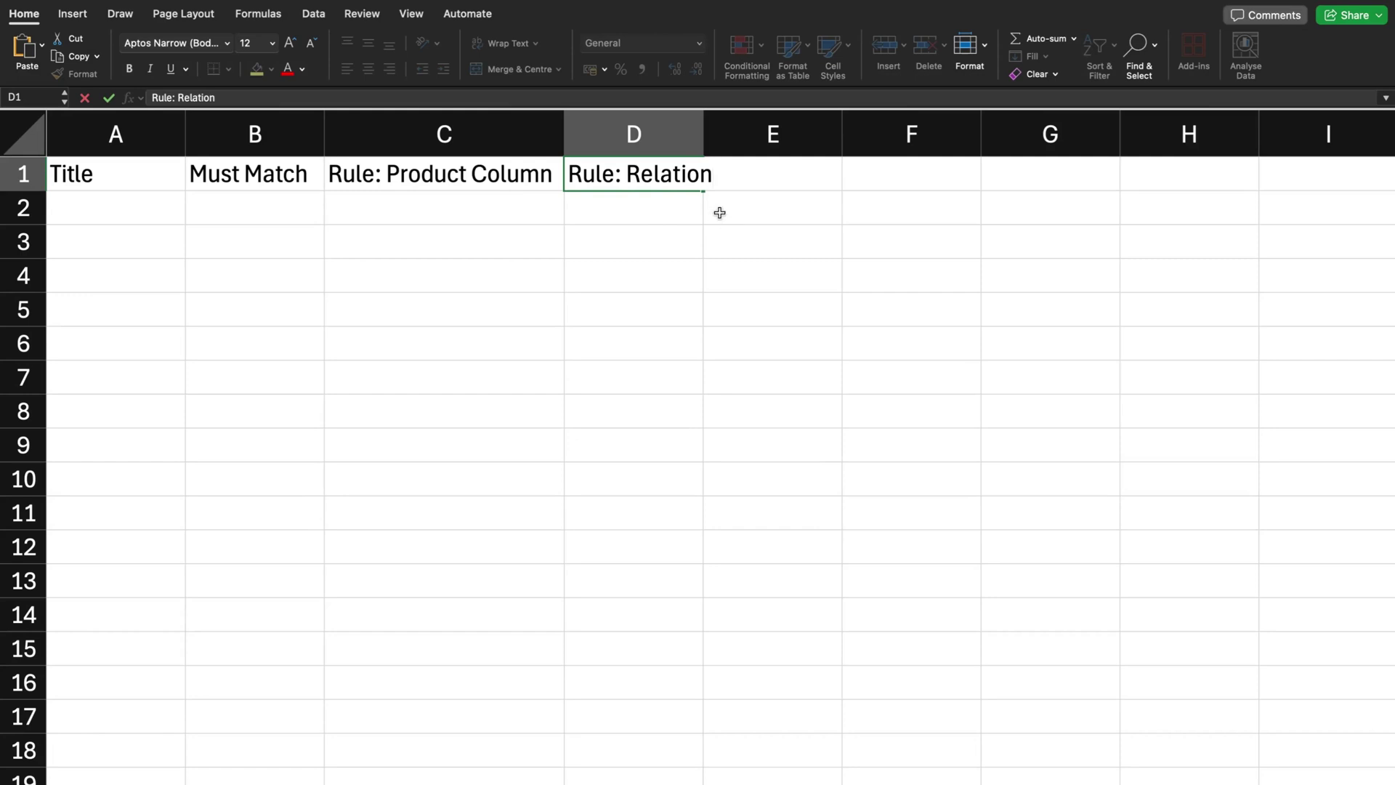
left_click(719, 212)
Step: Add the header Rule: Condition in cell E1 and widen column E to fit the text
key("Up")
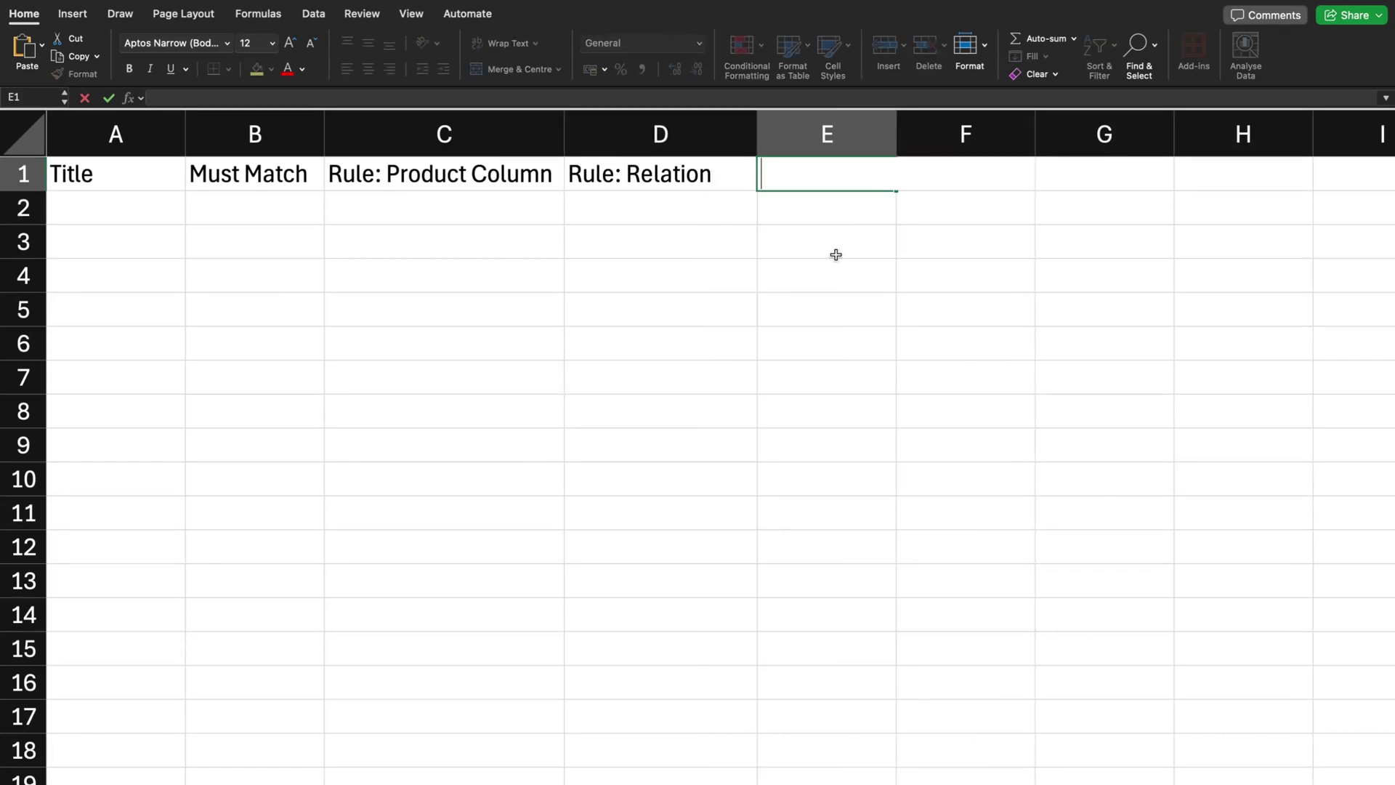
type("Rule: C")
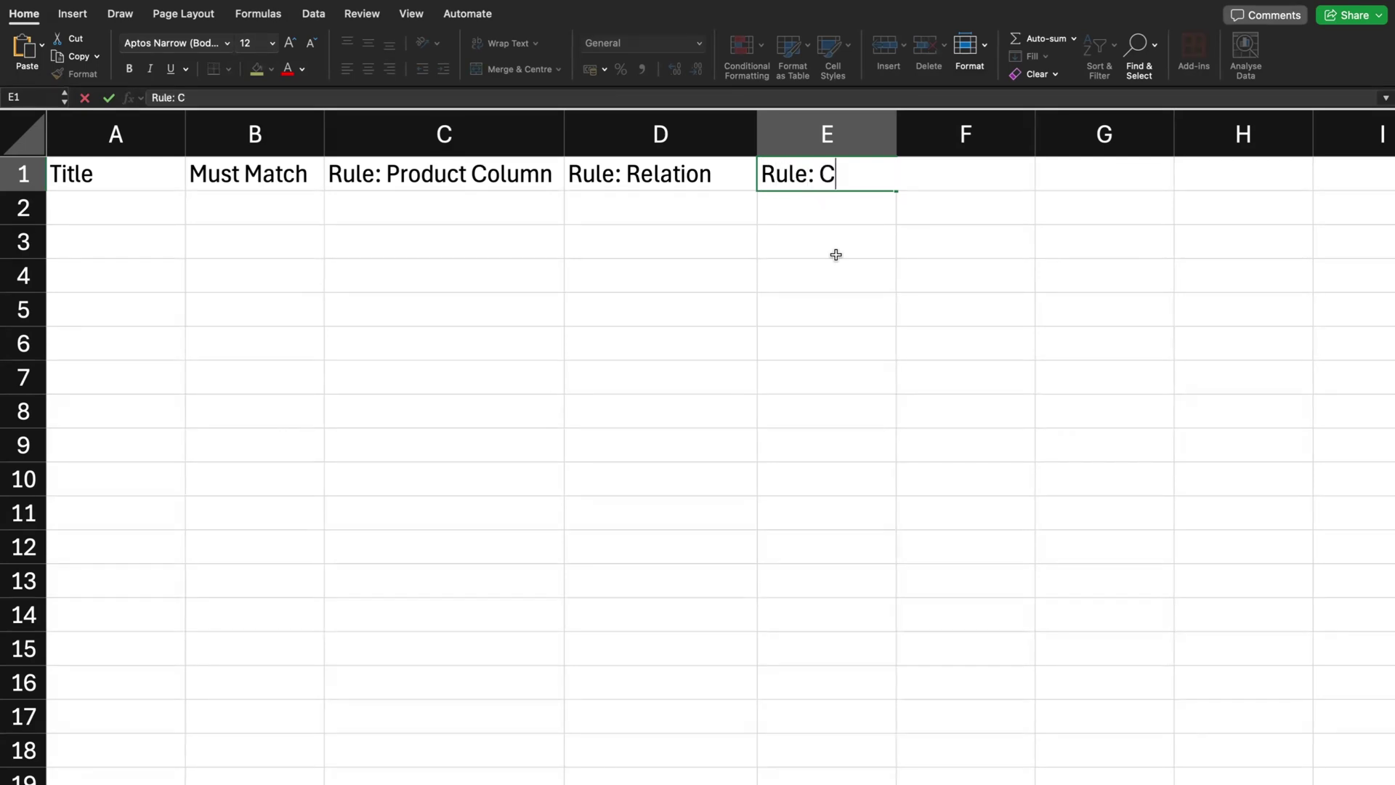
type("ondition")
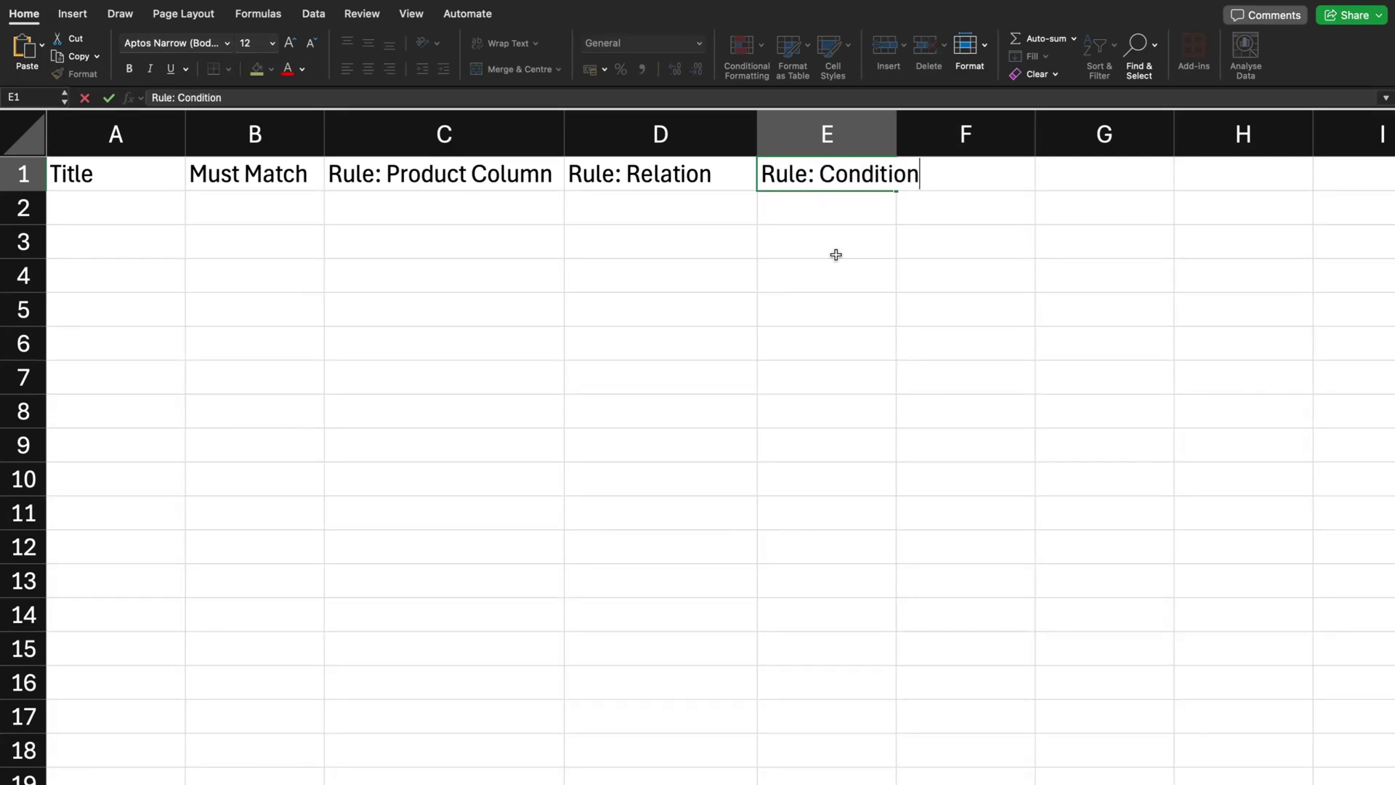
left_click(887, 312)
left_click_drag(896, 135, 957, 135)
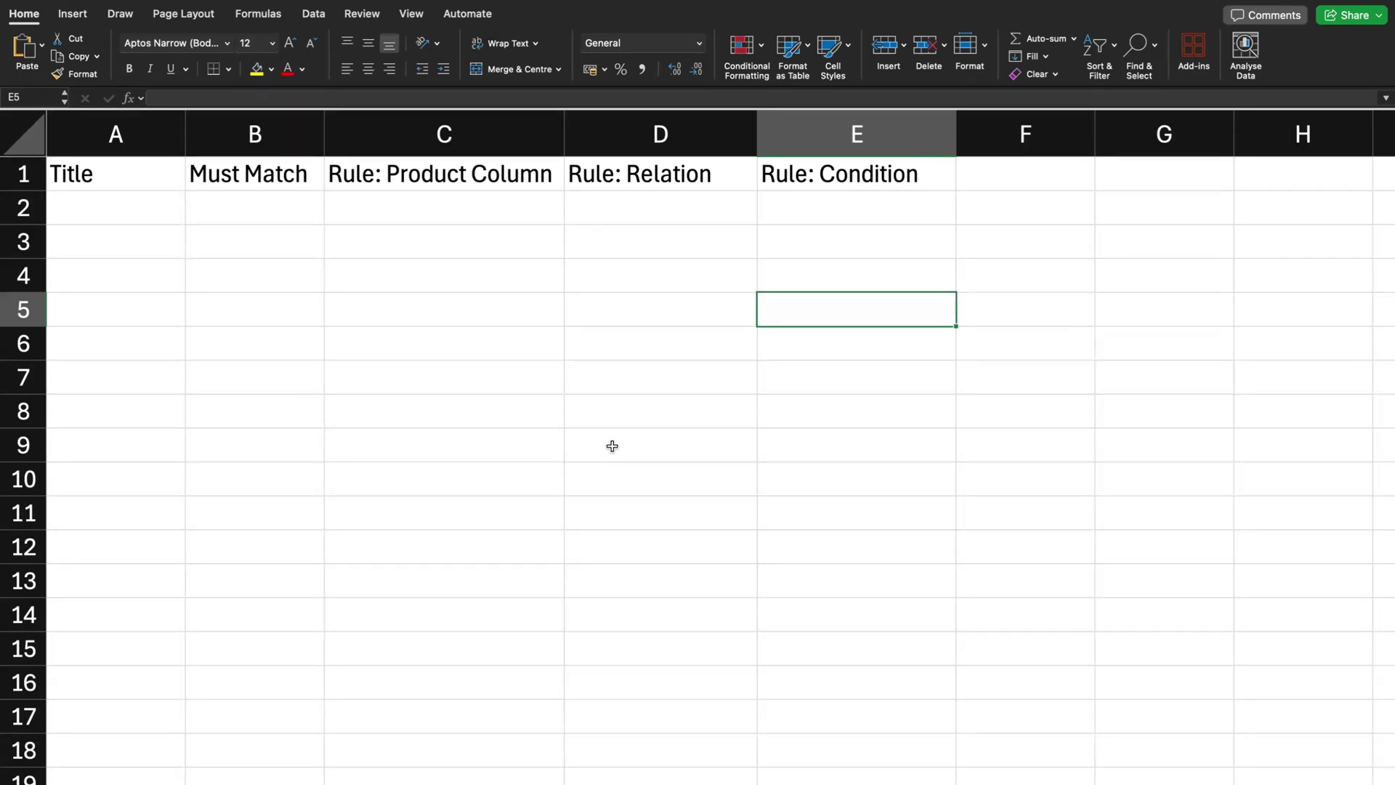
Step: Enter Everything Honey as the collection title in cell A2
left_click(155, 212)
type("Ever")
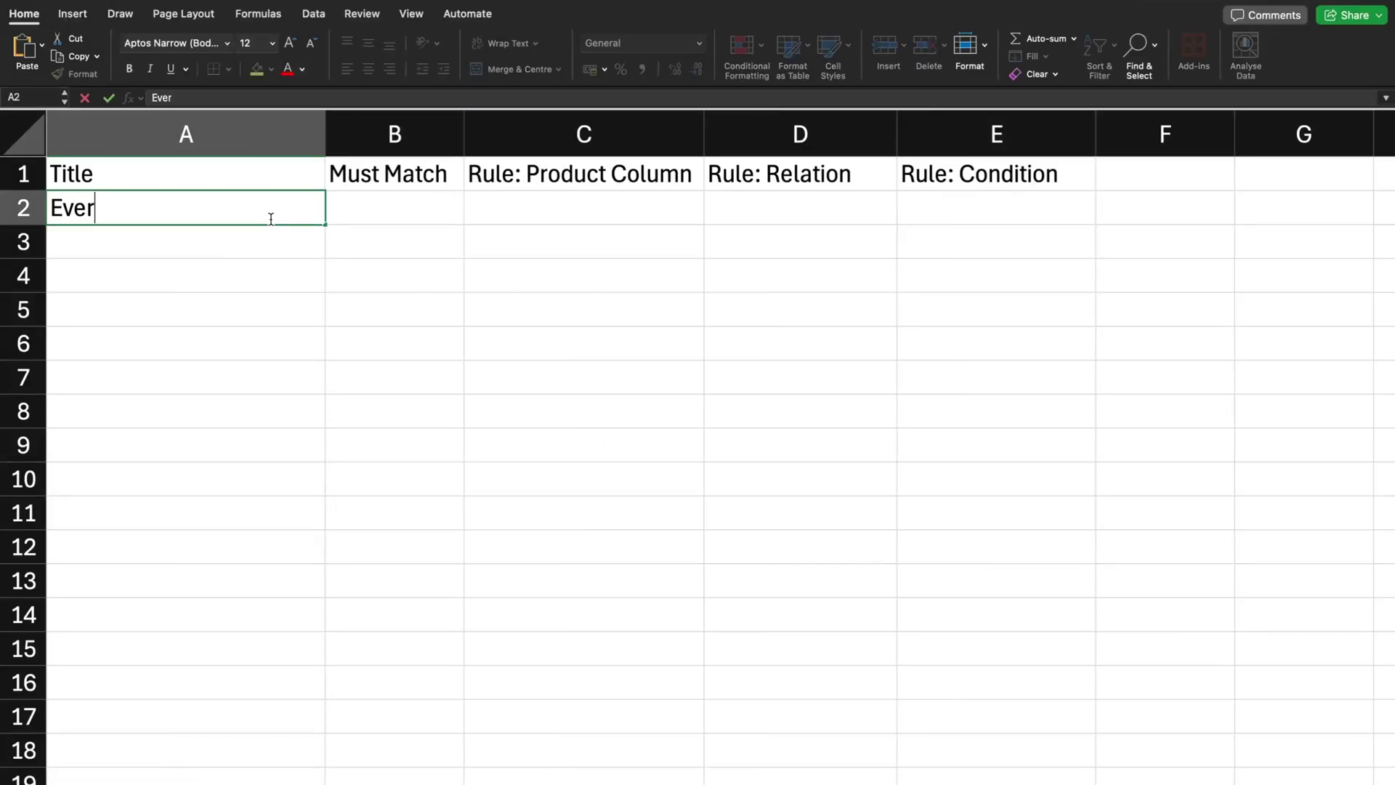
type("ything Honey")
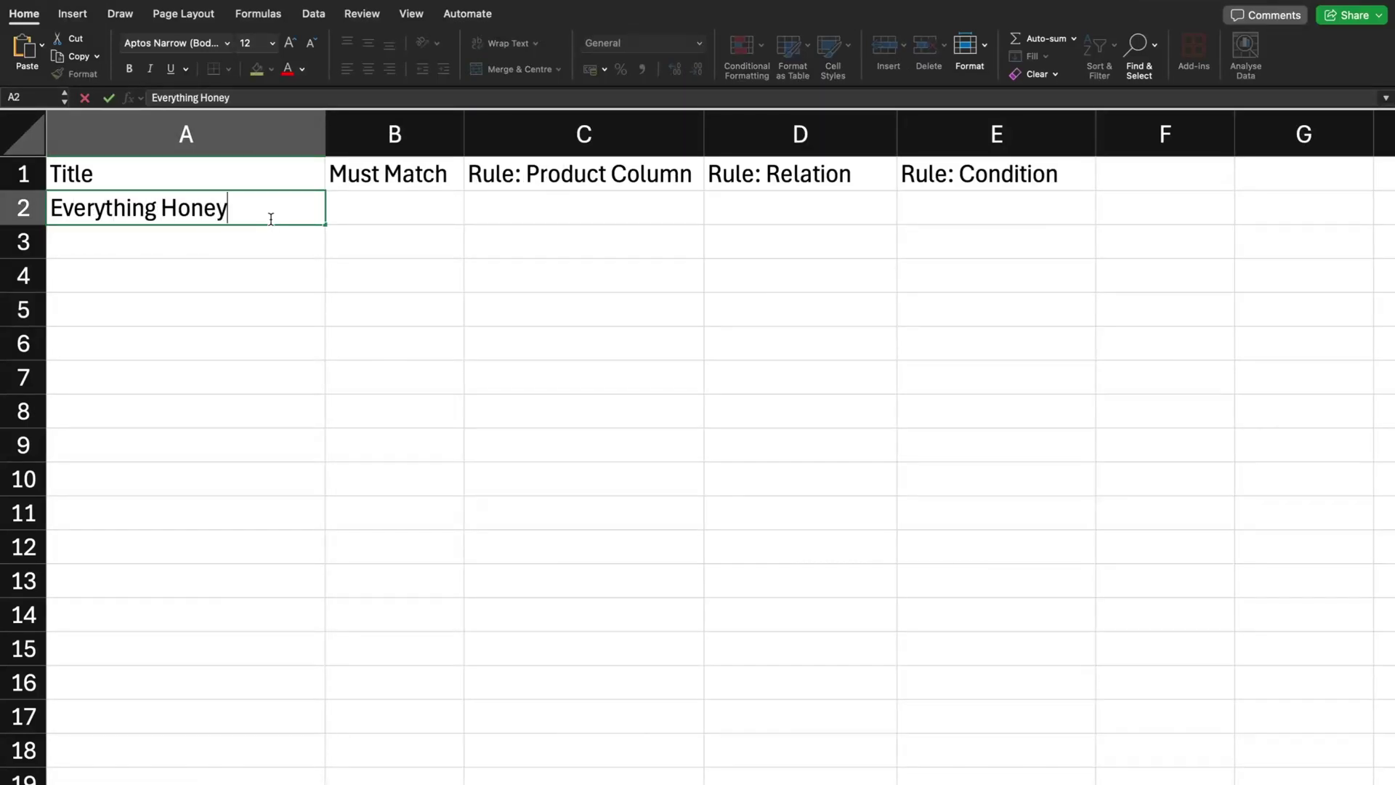
left_click(453, 277)
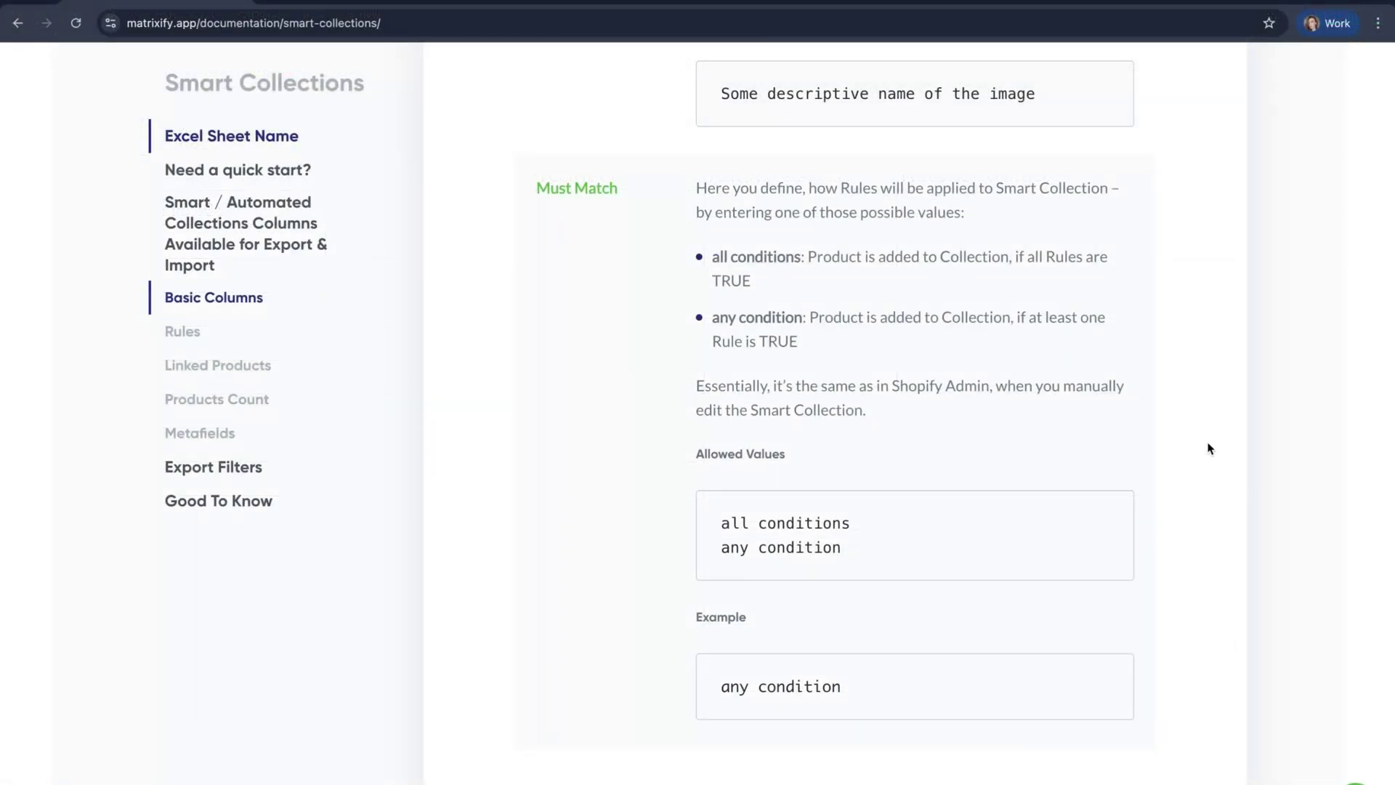
Step: Enter all conditions as the Must Match value for the Everything Honey collection in cell B2
scroll(1209, 448, "up", 1)
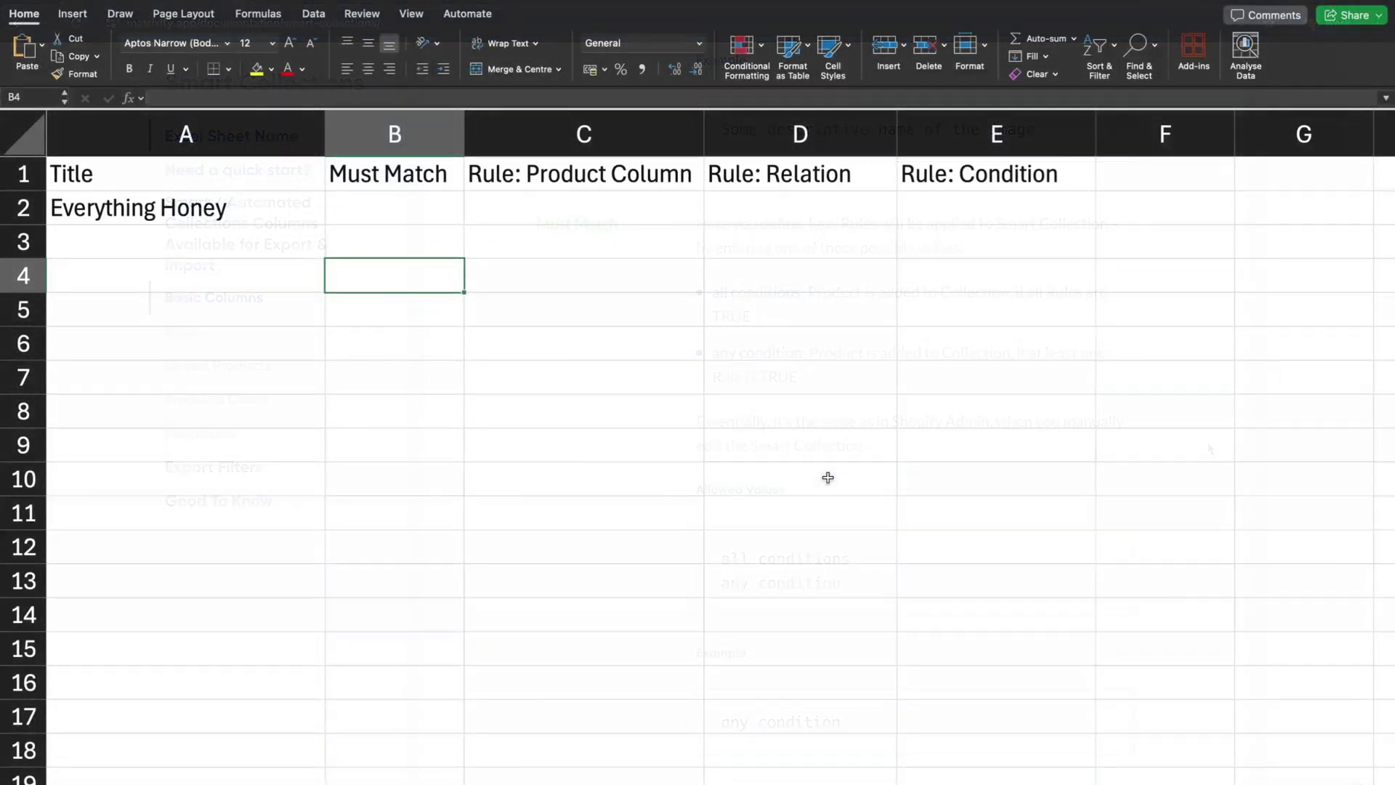
key("Up")
key("Up")
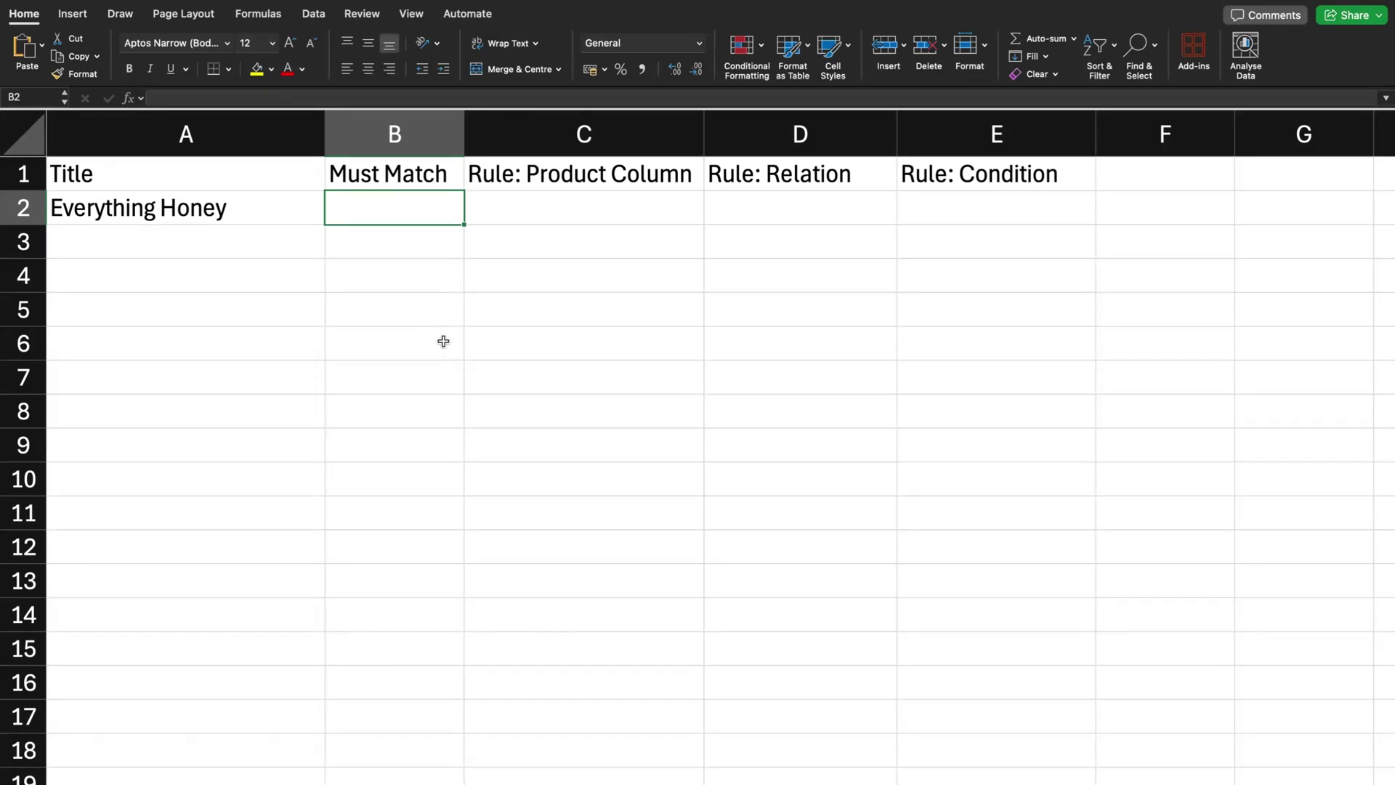
type("all con")
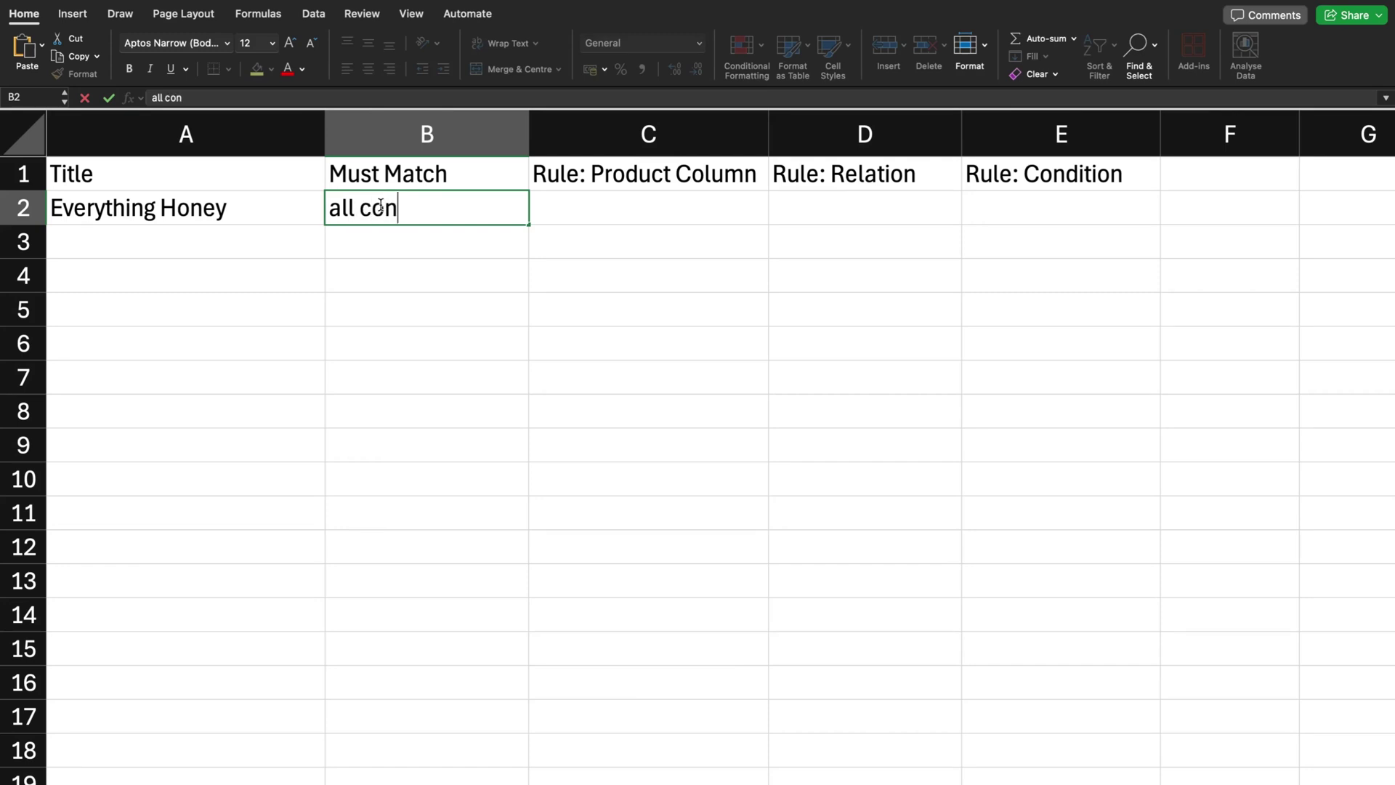
type("ditions")
left_click(534, 266)
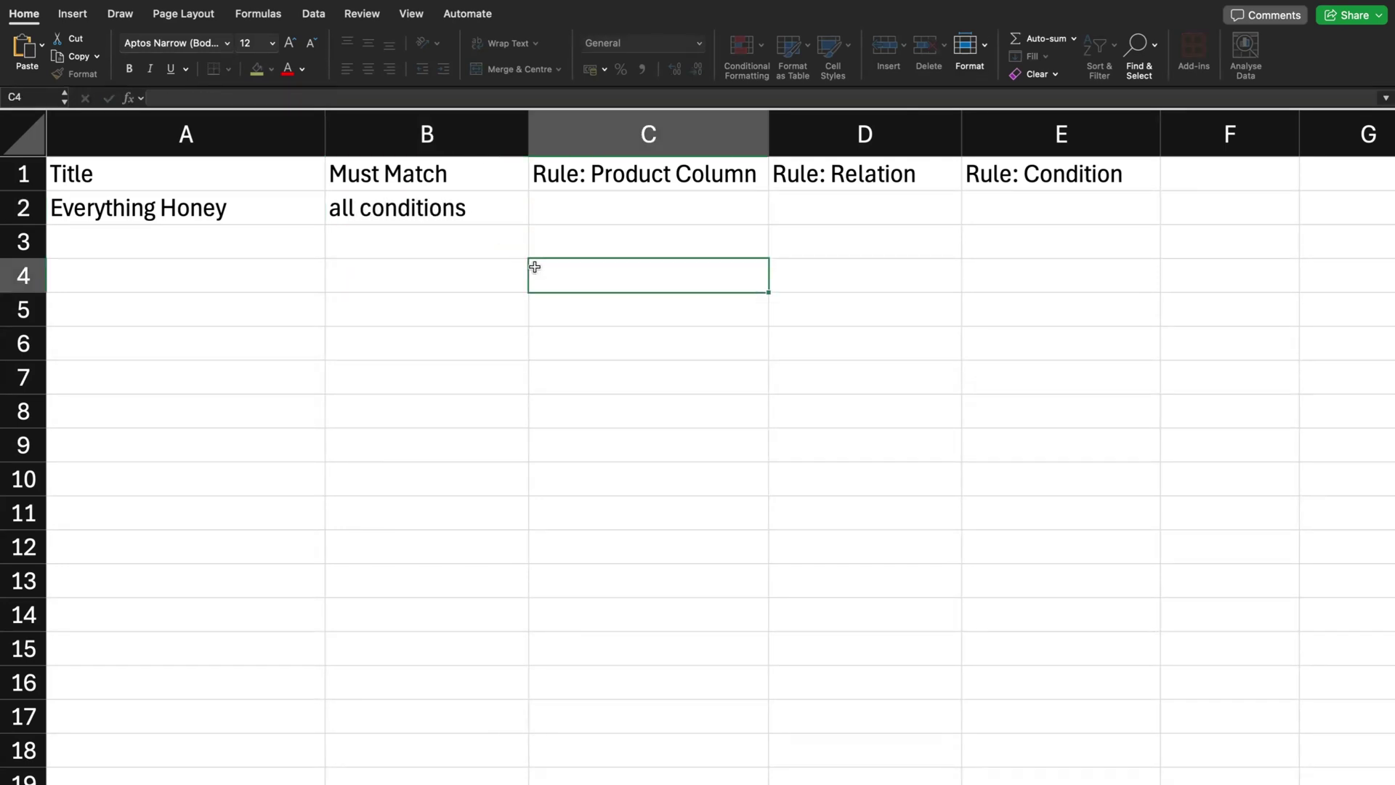
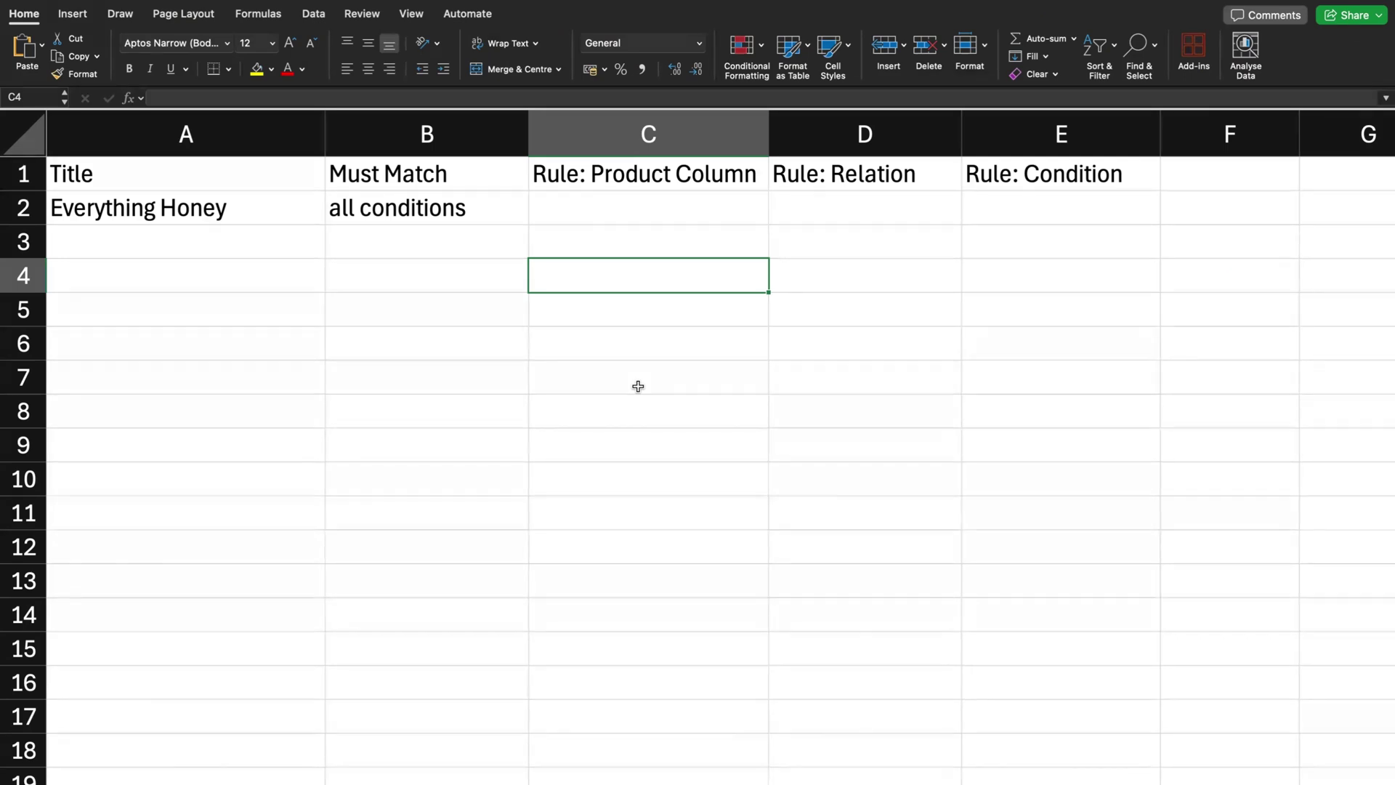
Step: Enter Tag as the Rule: Product Column value for Everything Honey in cell C2
left_click(669, 321)
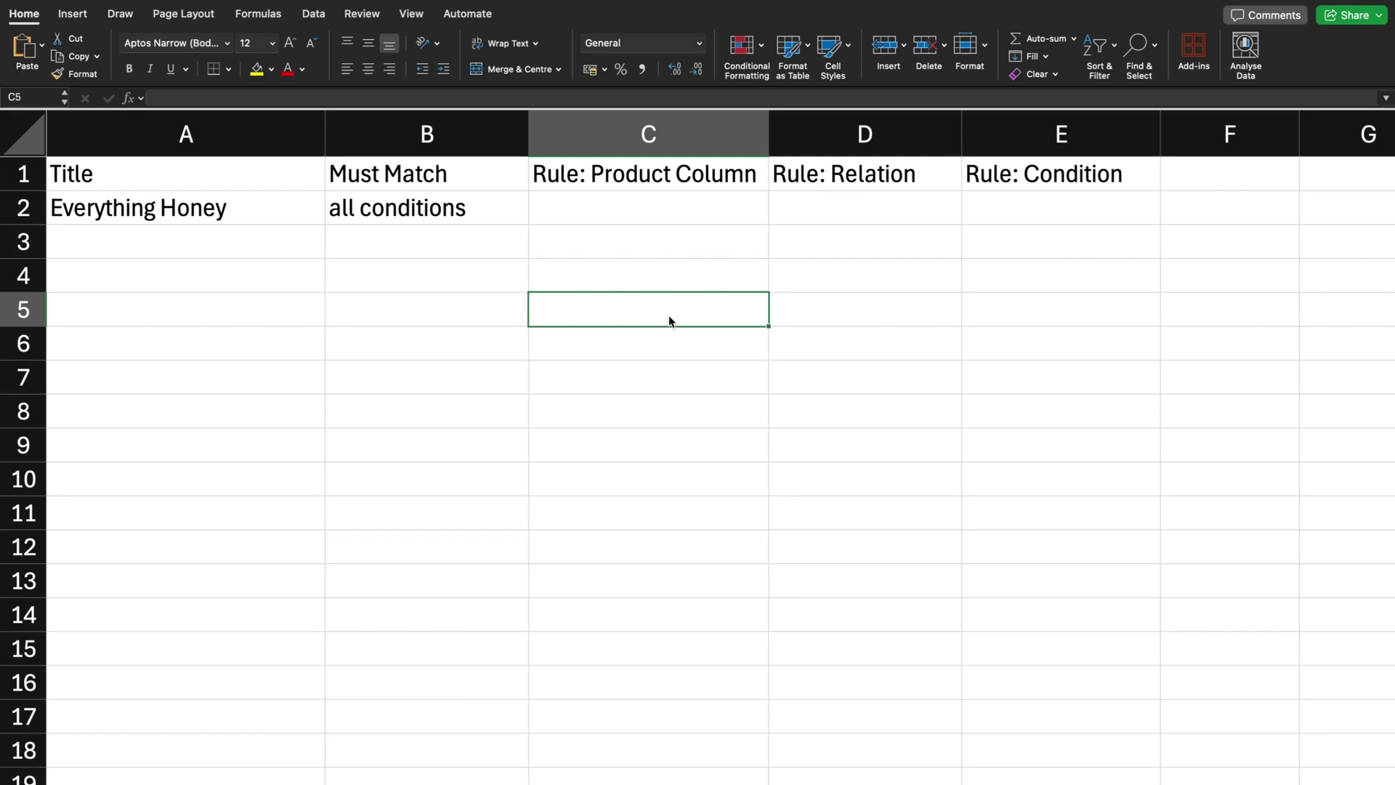
left_click(592, 216)
type("Tag")
left_click(651, 352)
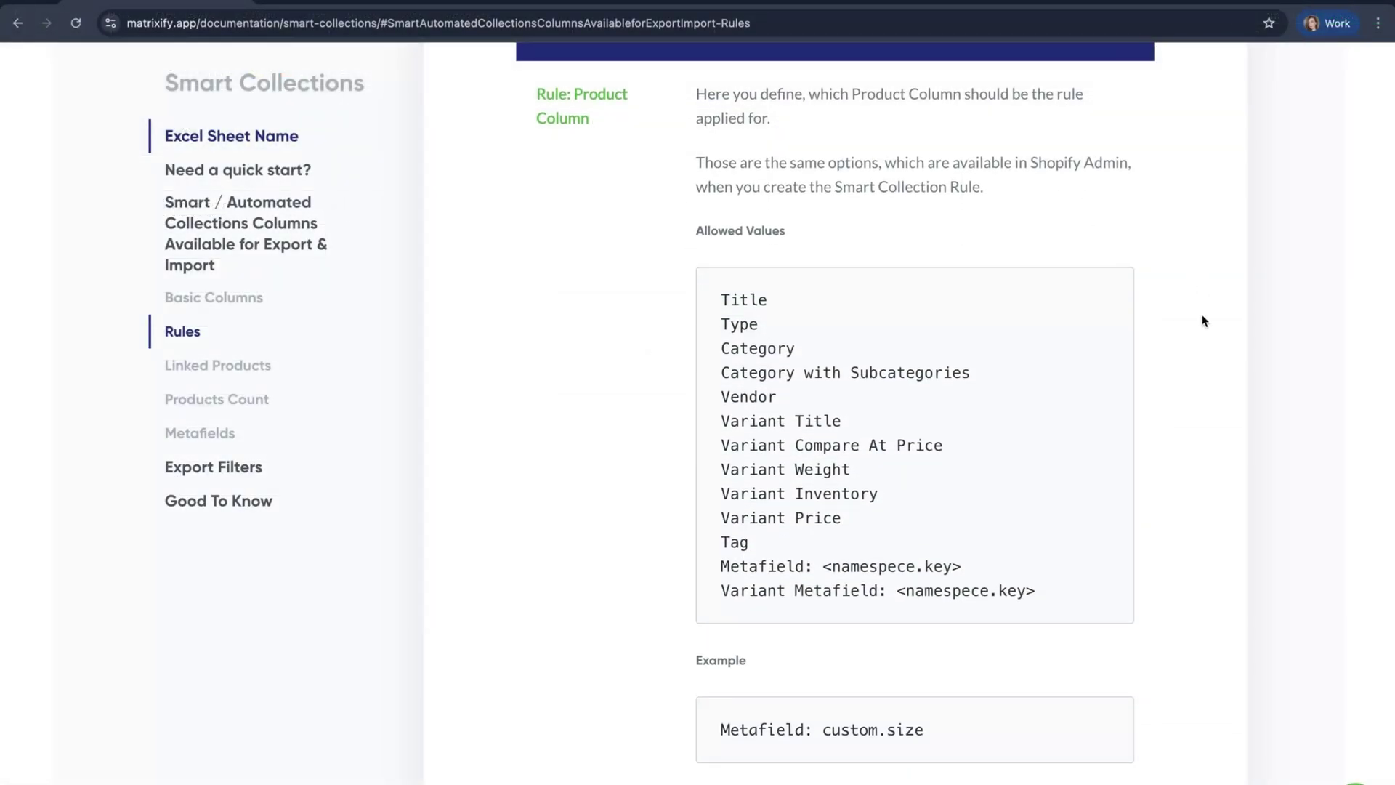
scroll(1203, 320, "up", 1)
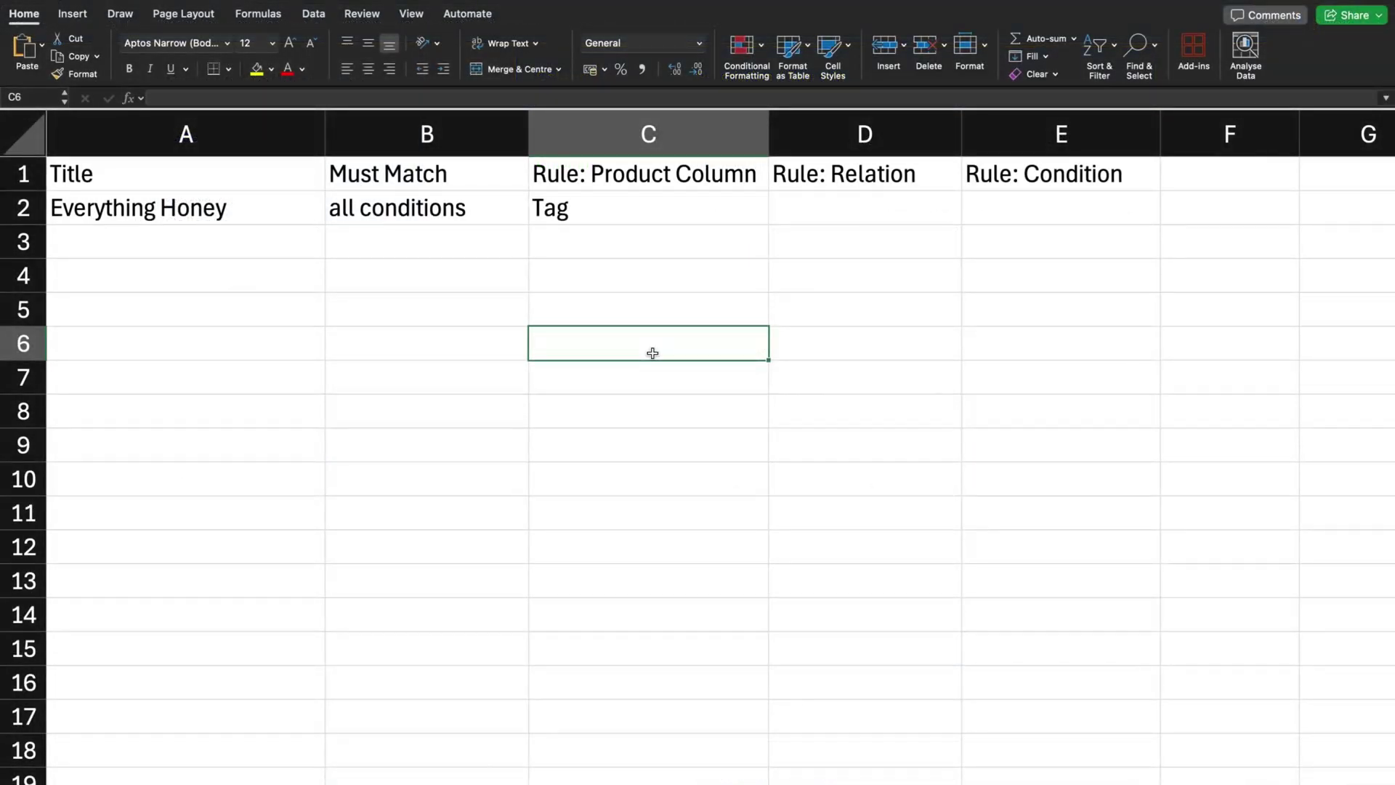
Step: Enter Equals as the Rule: Relation value for Everything Honey in cell D2
left_click(771, 377)
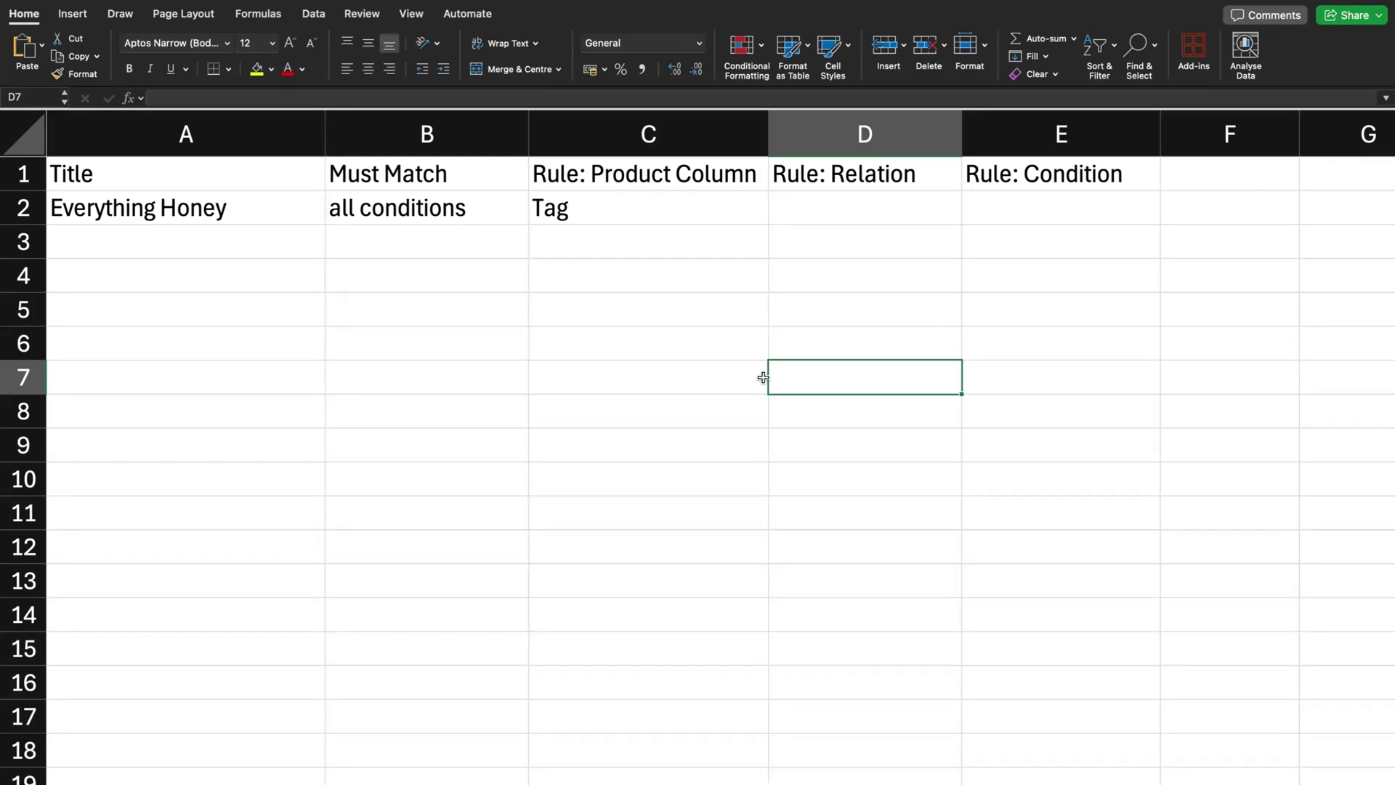
left_click(826, 221)
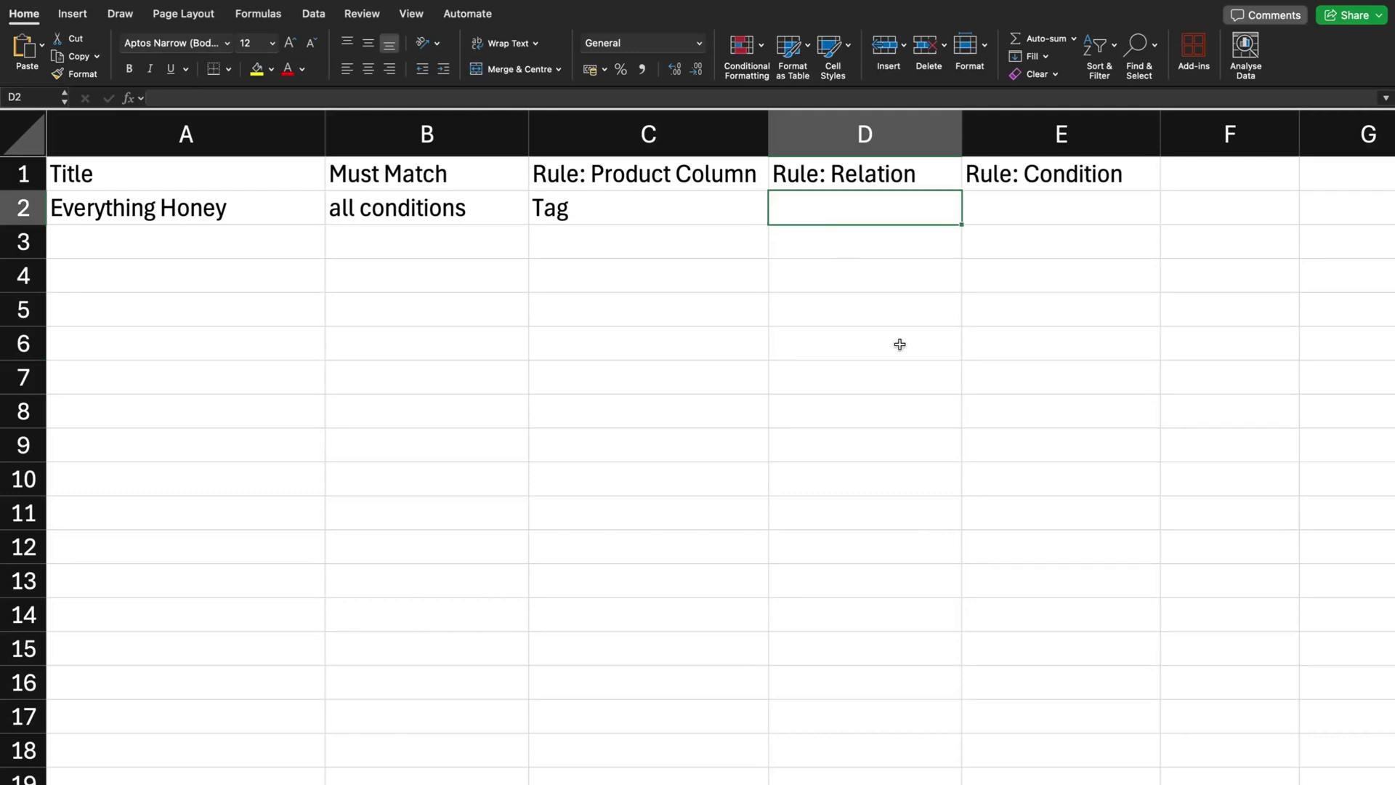
type("Equals")
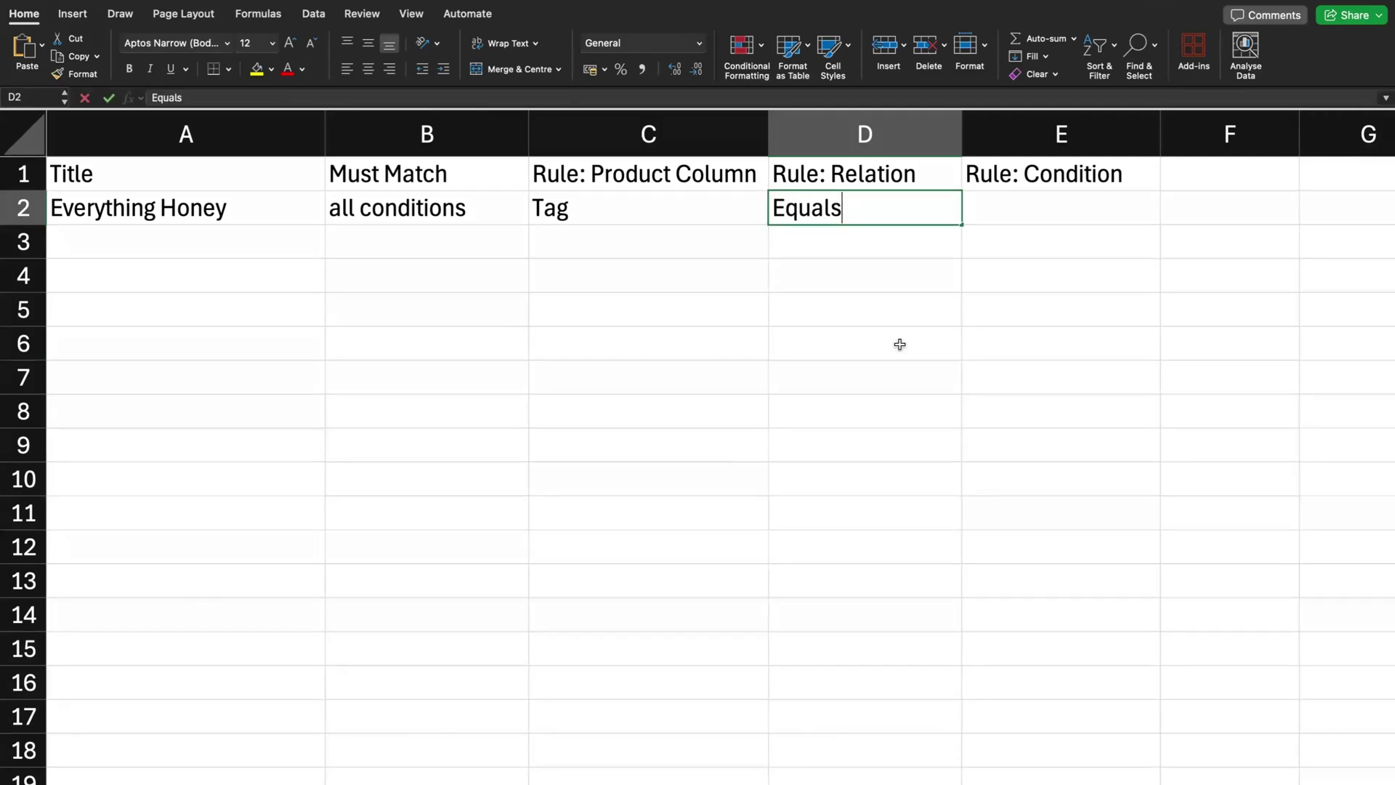
left_click(900, 345)
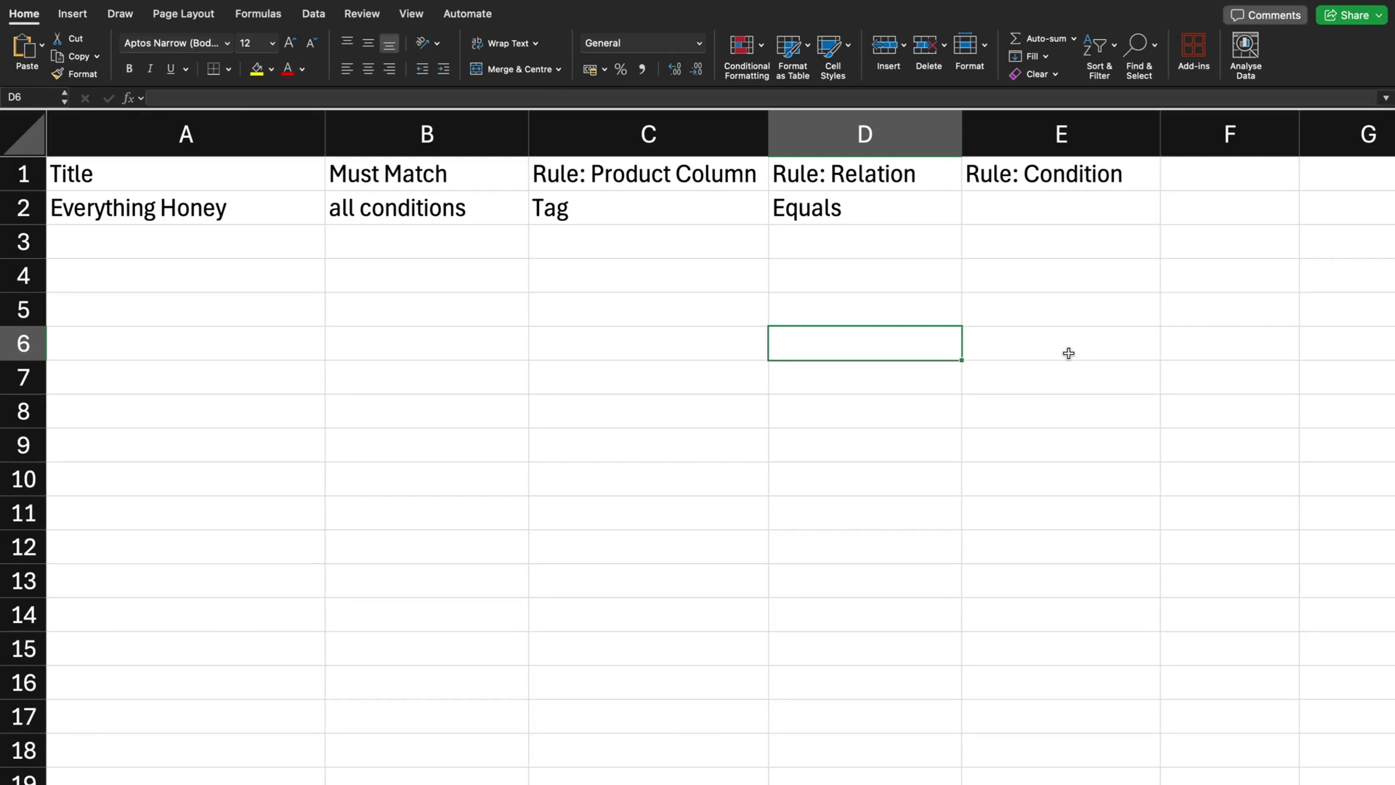
Step: Enter On-Sale as the Rule: Condition value for Everything Honey in cell E2
left_click(1021, 206)
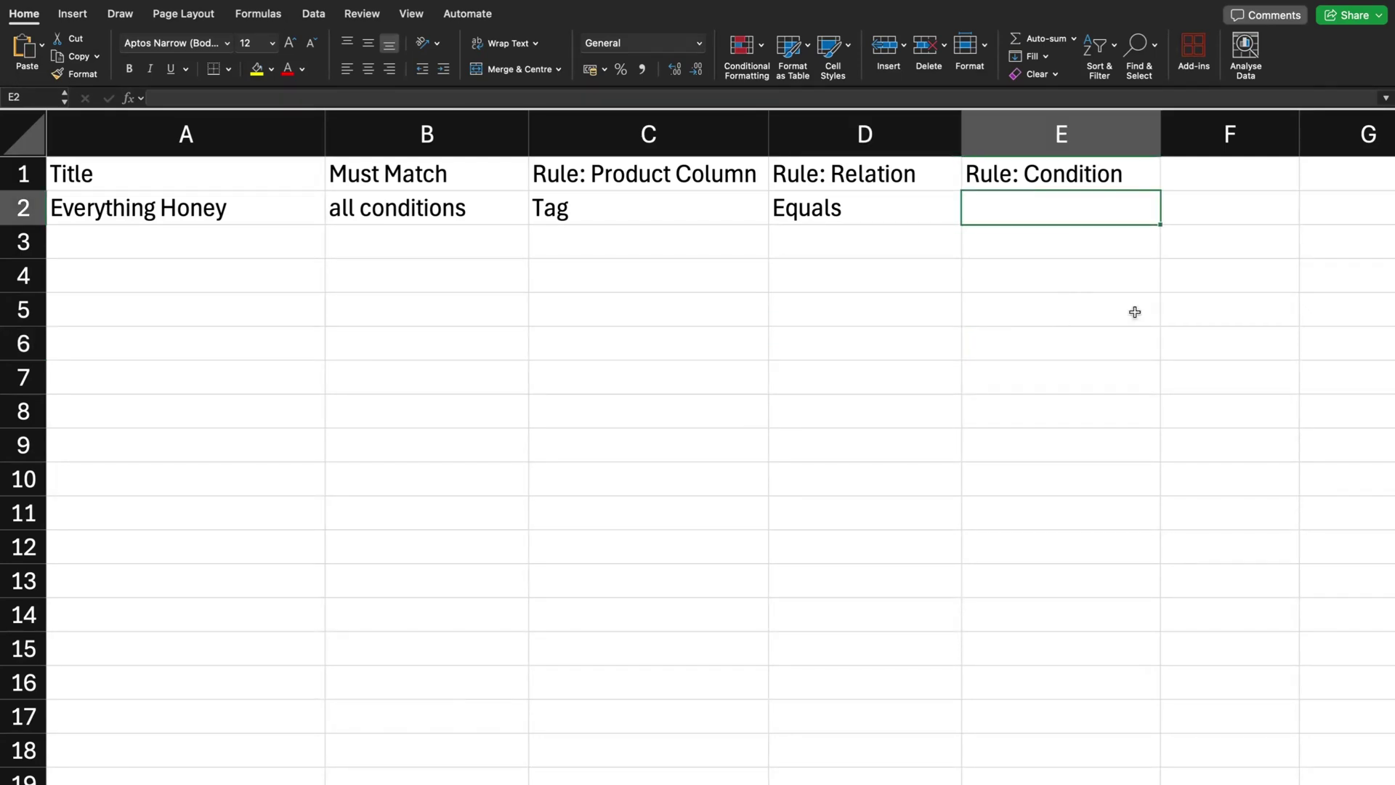
type("On-Sale")
left_click(1139, 376)
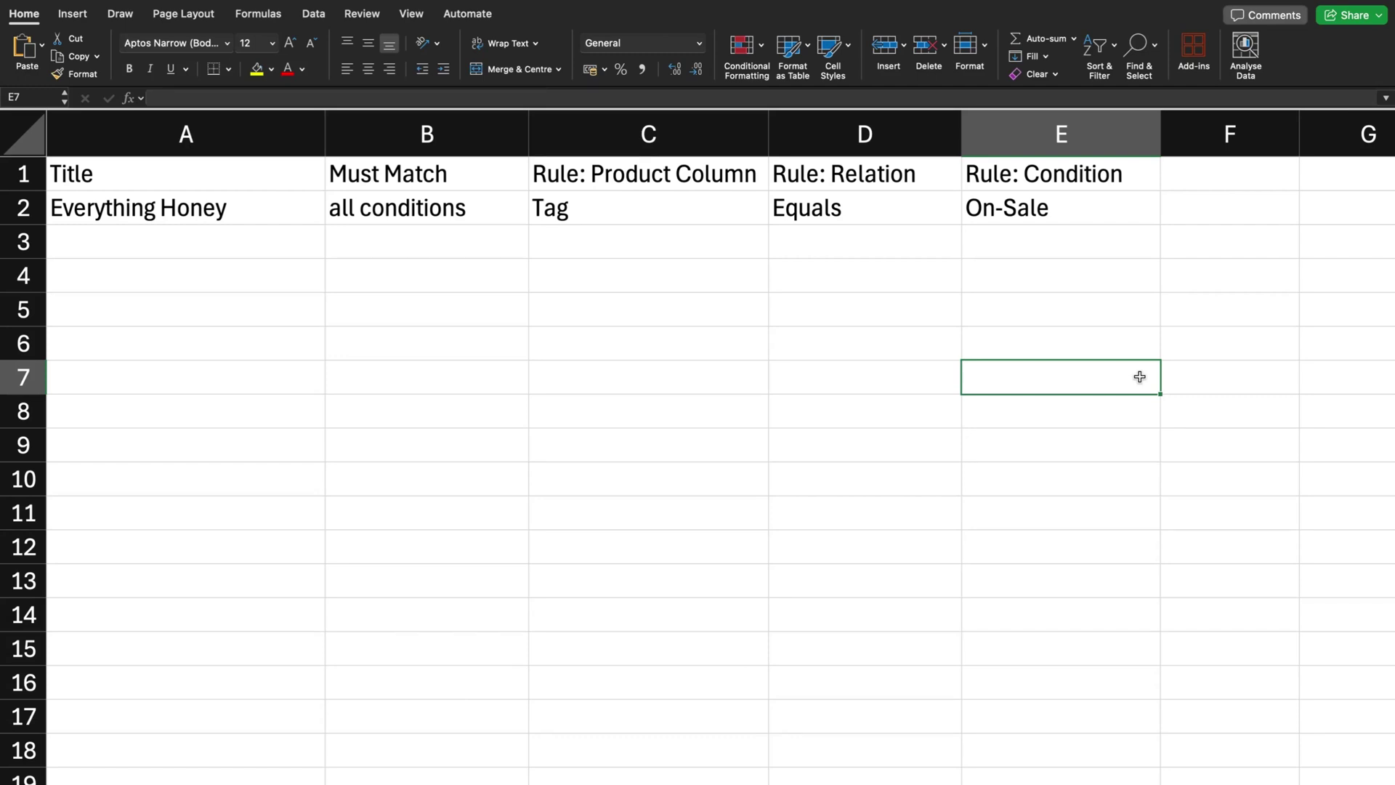
Step: Copy the collection title Everything Honey from cell A2 into cell A3 to start a second rule row
left_click(221, 206)
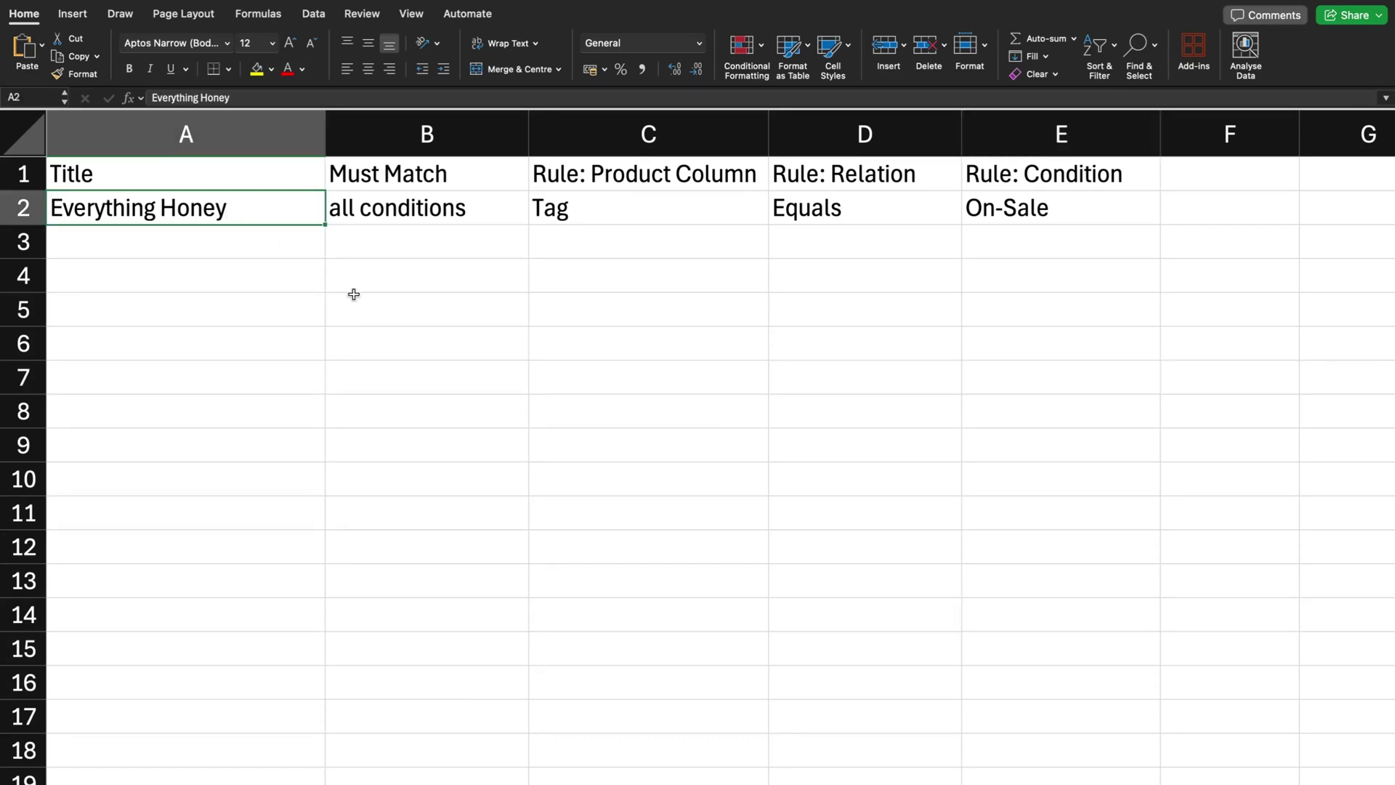
key("ctrl+c")
left_click(221, 251)
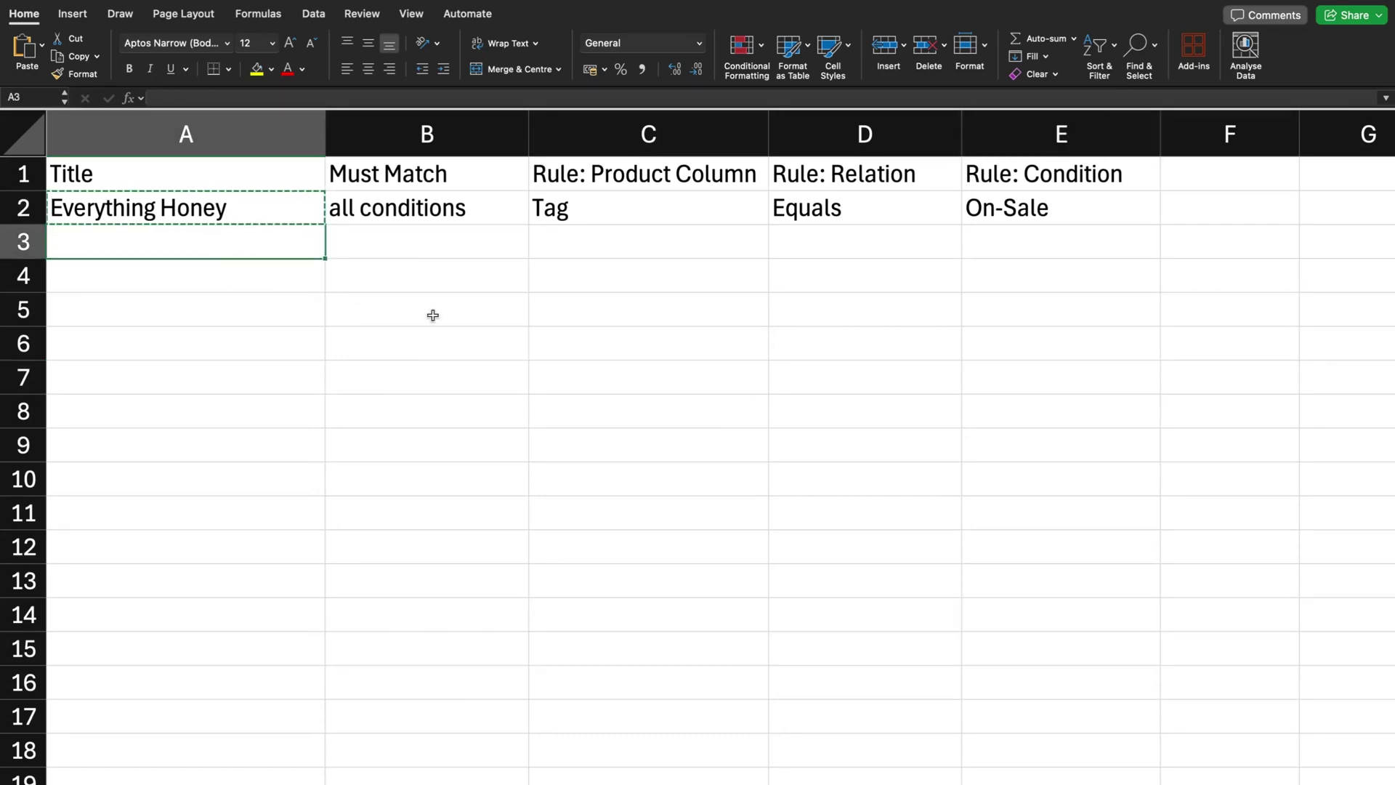
key("ctrl+v")
left_click(391, 285)
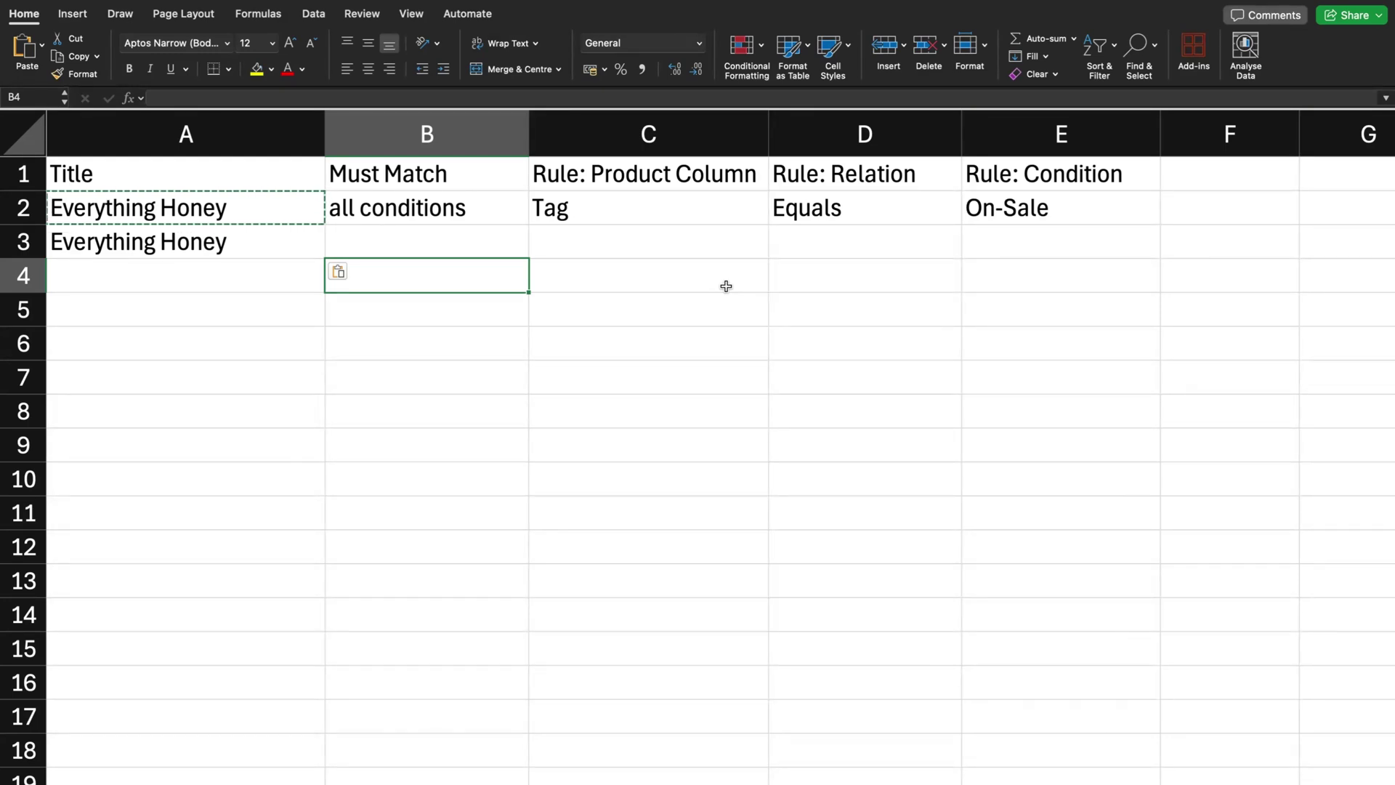
Step: Copy the Tag value from cell C2 into cell C3 for the second rule row
left_click(664, 218)
key("super+c")
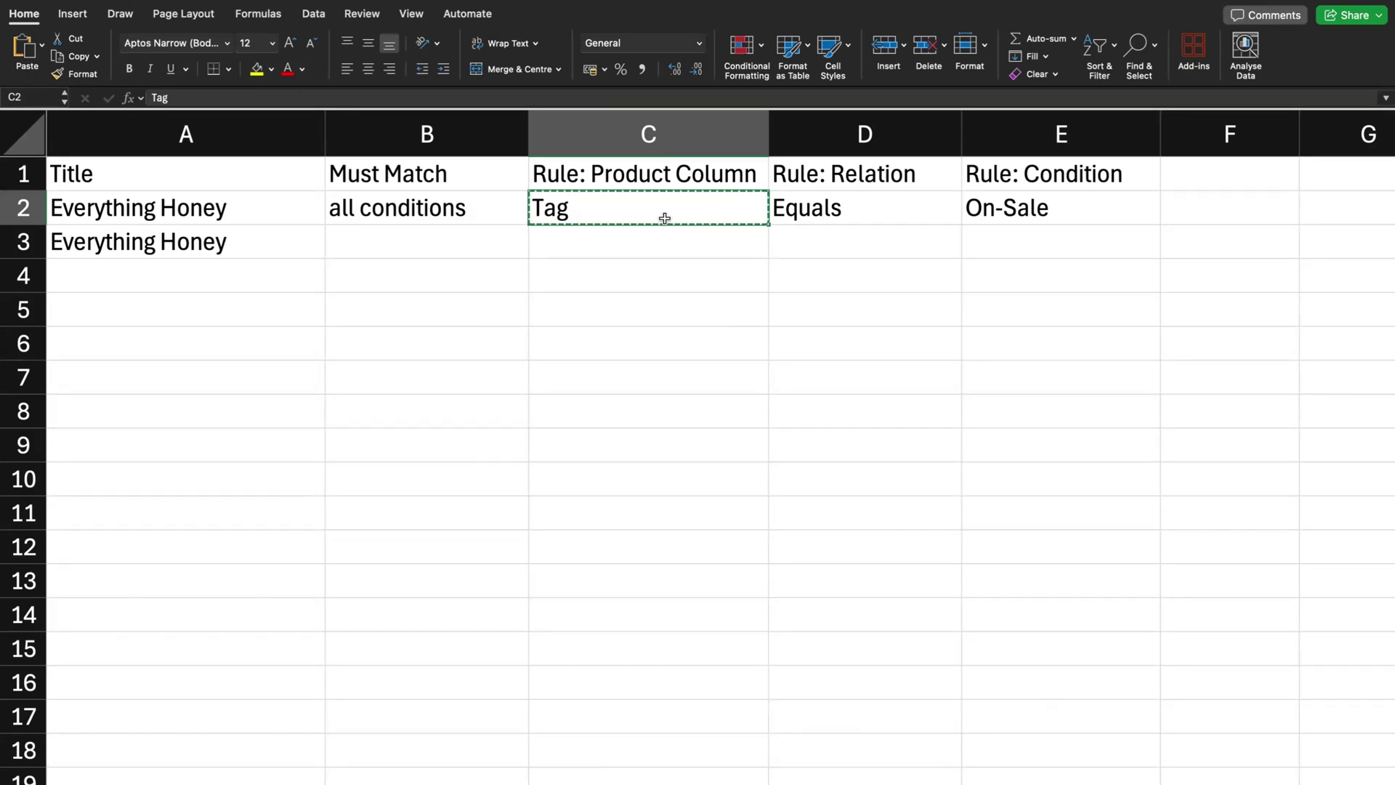
left_click(685, 243)
key("super+v")
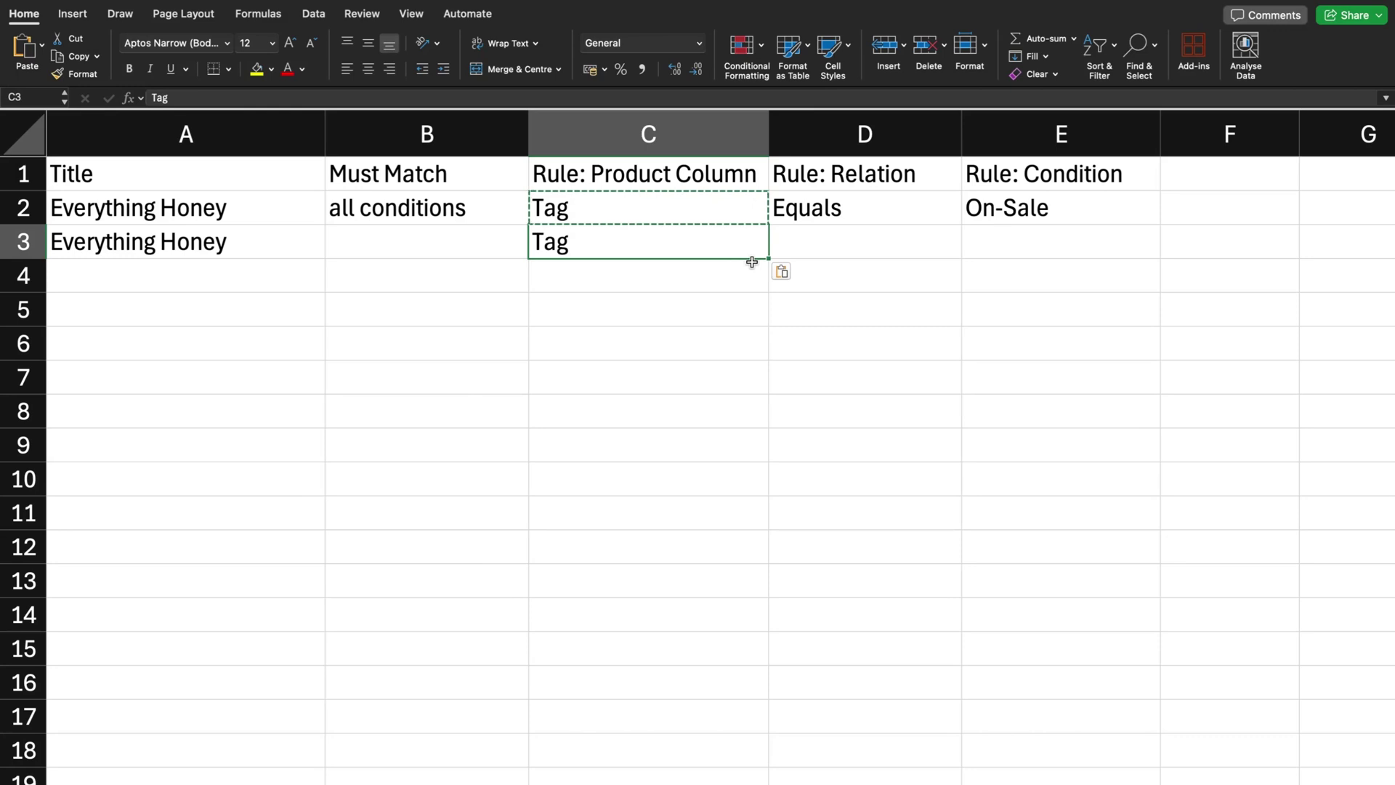
Step: Copy the Equals relation from cell D2 into cell D3 for the second rule row
left_click(901, 207)
key("super+c")
left_click(806, 242)
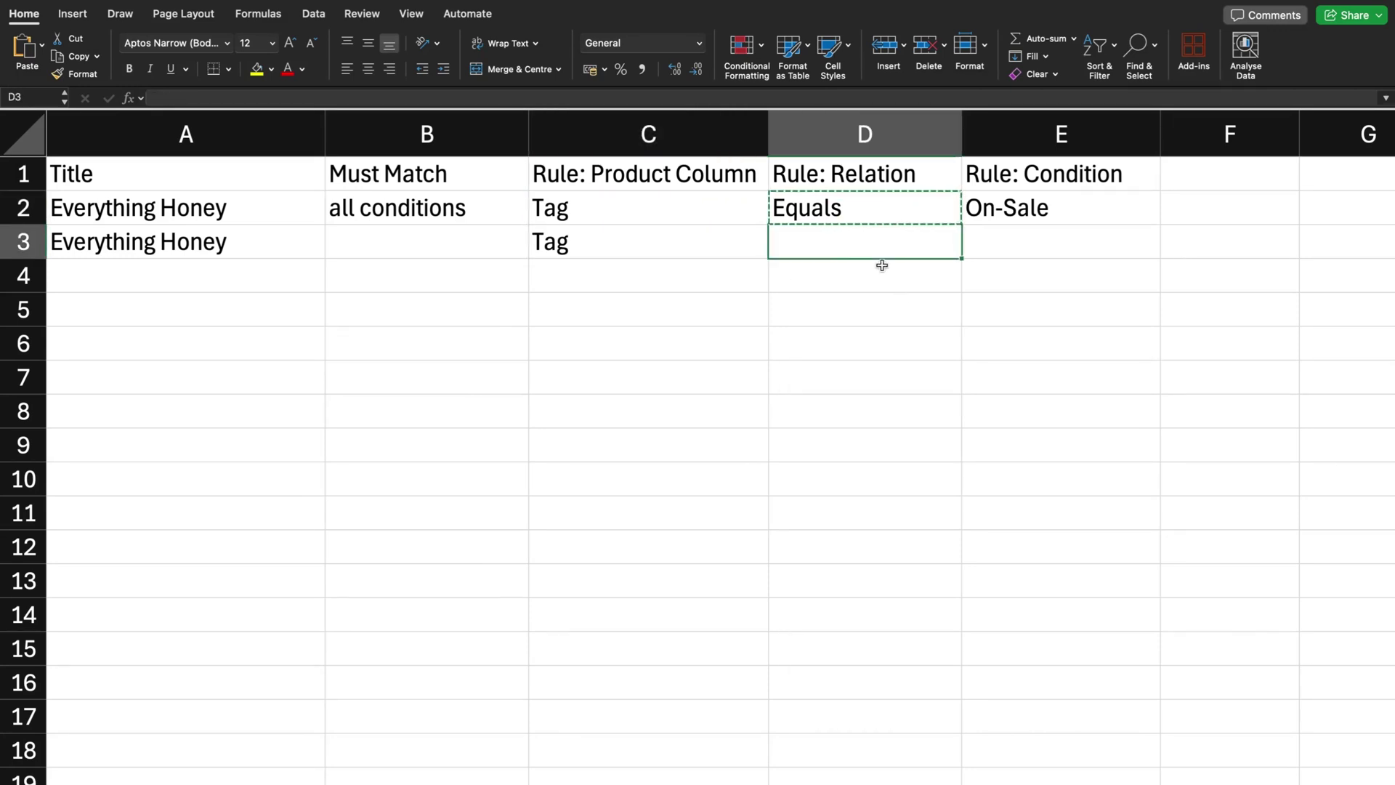
key("super+v")
left_click(899, 298)
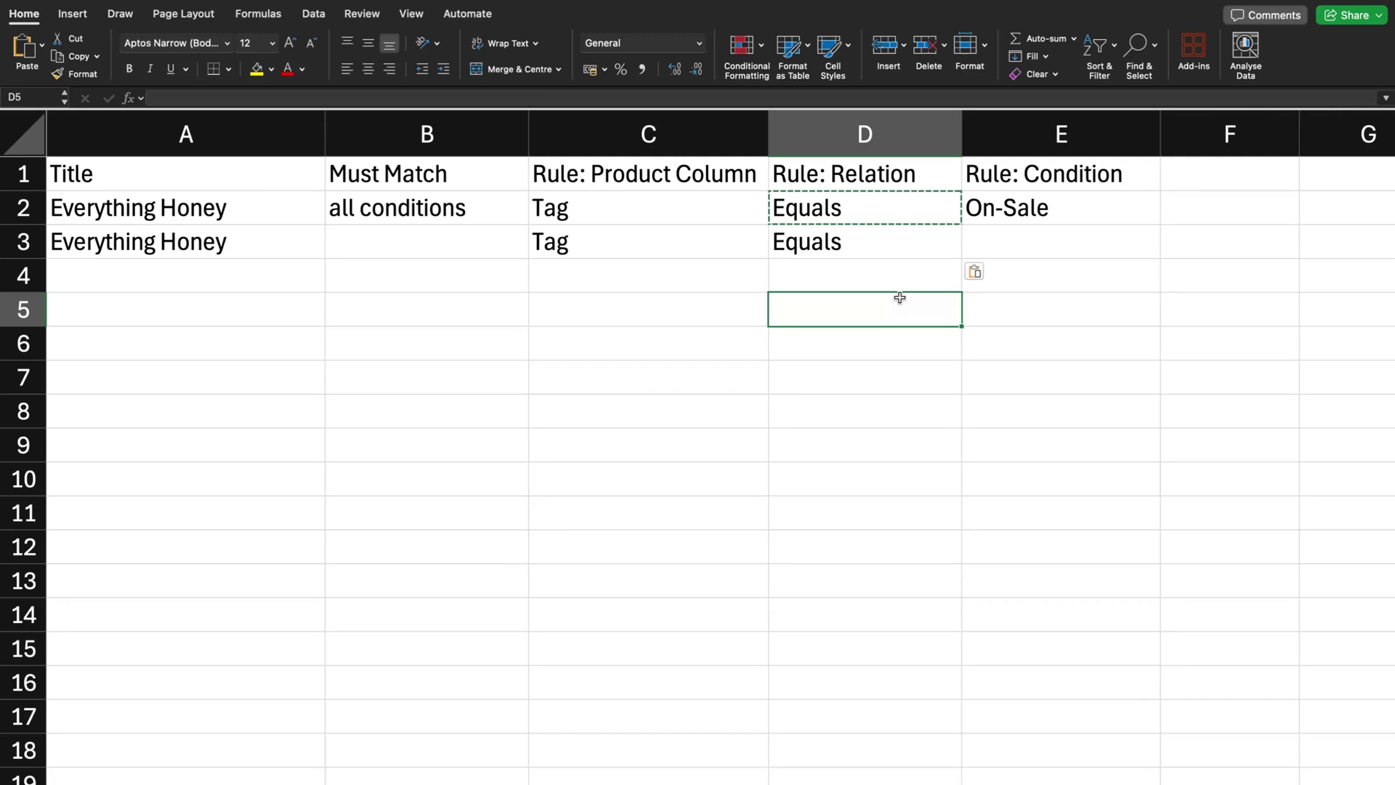
Step: Enter Large as the second rule's Rule: Condition value in cell E3
left_click(1026, 236)
type("Large")
left_click(1089, 300)
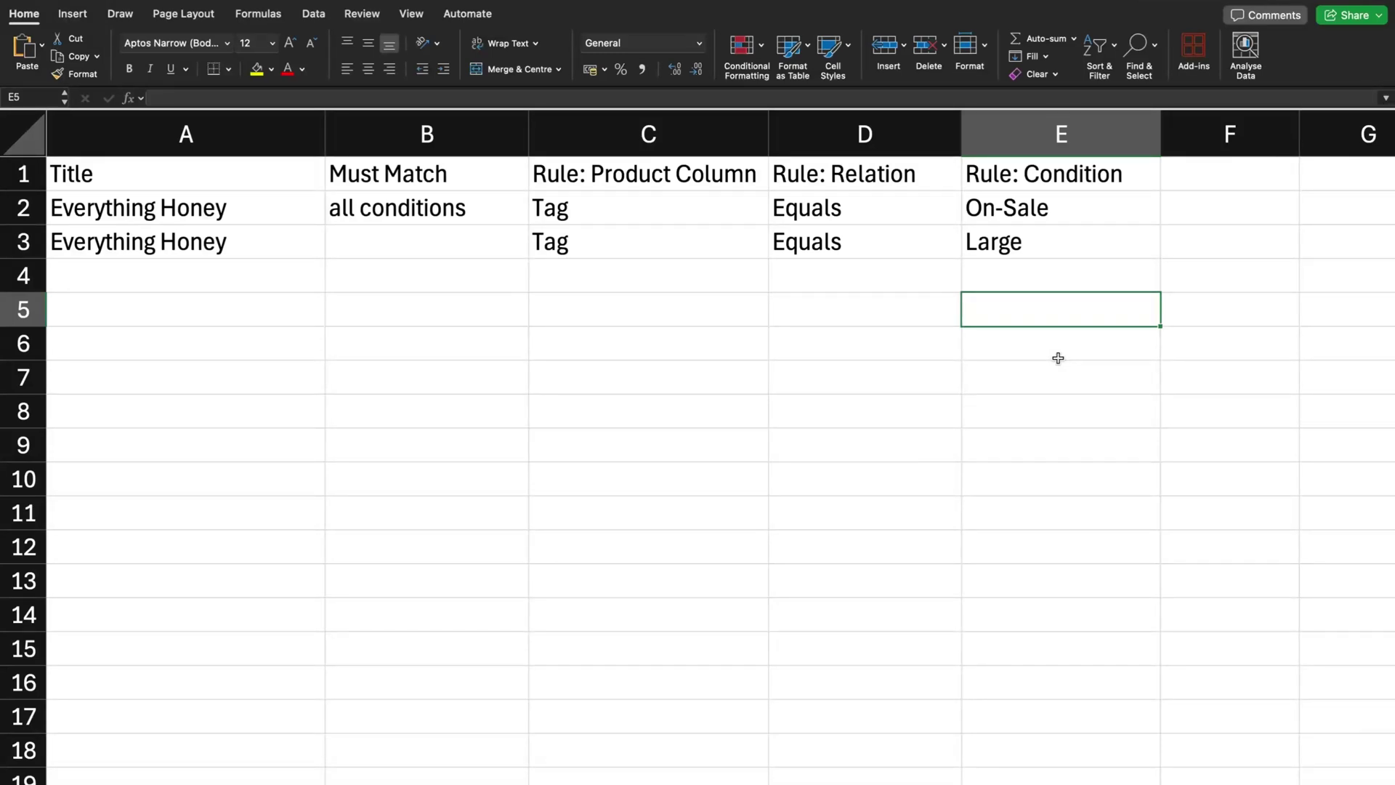
Step: Try Image Src as an additional column header in cell F1 and clear it again
left_click(1235, 176)
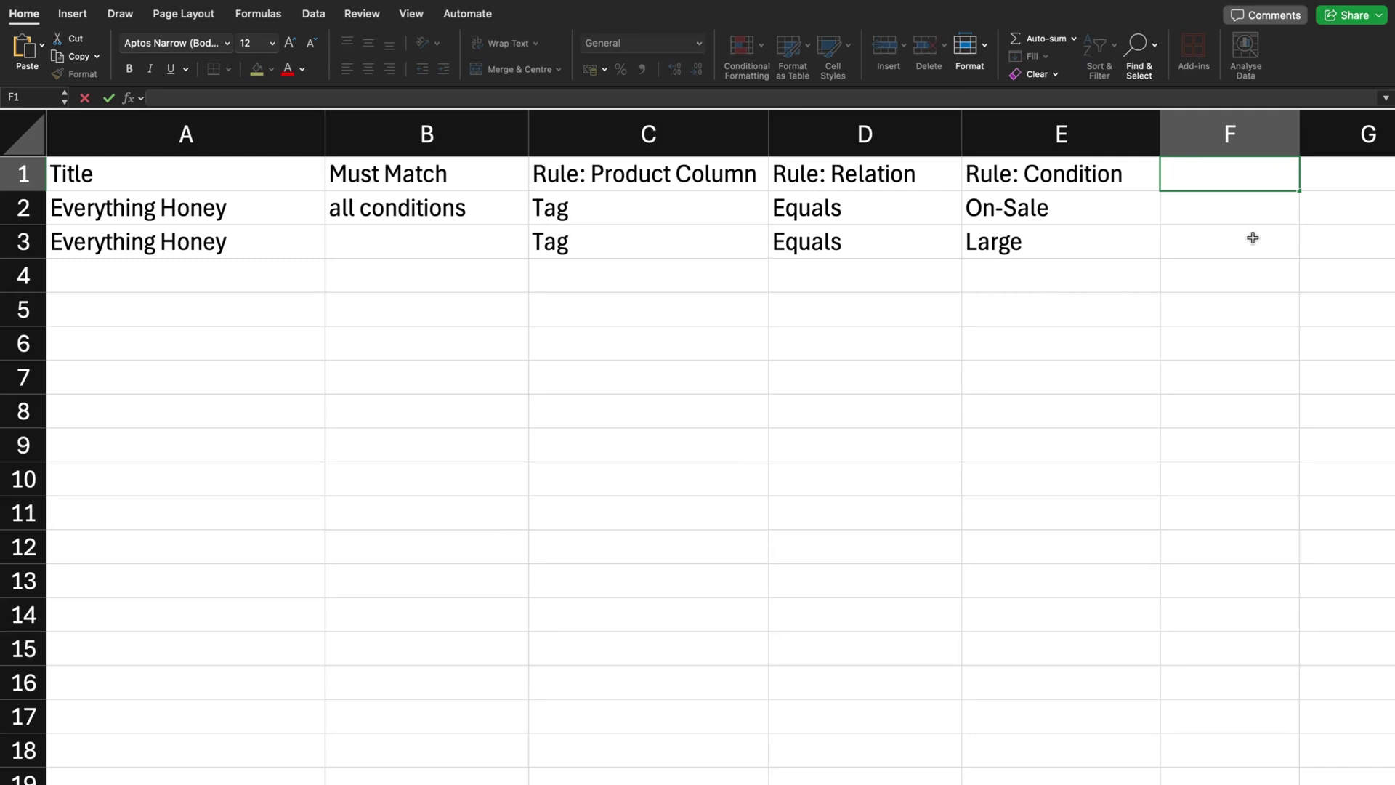
type("Image Src")
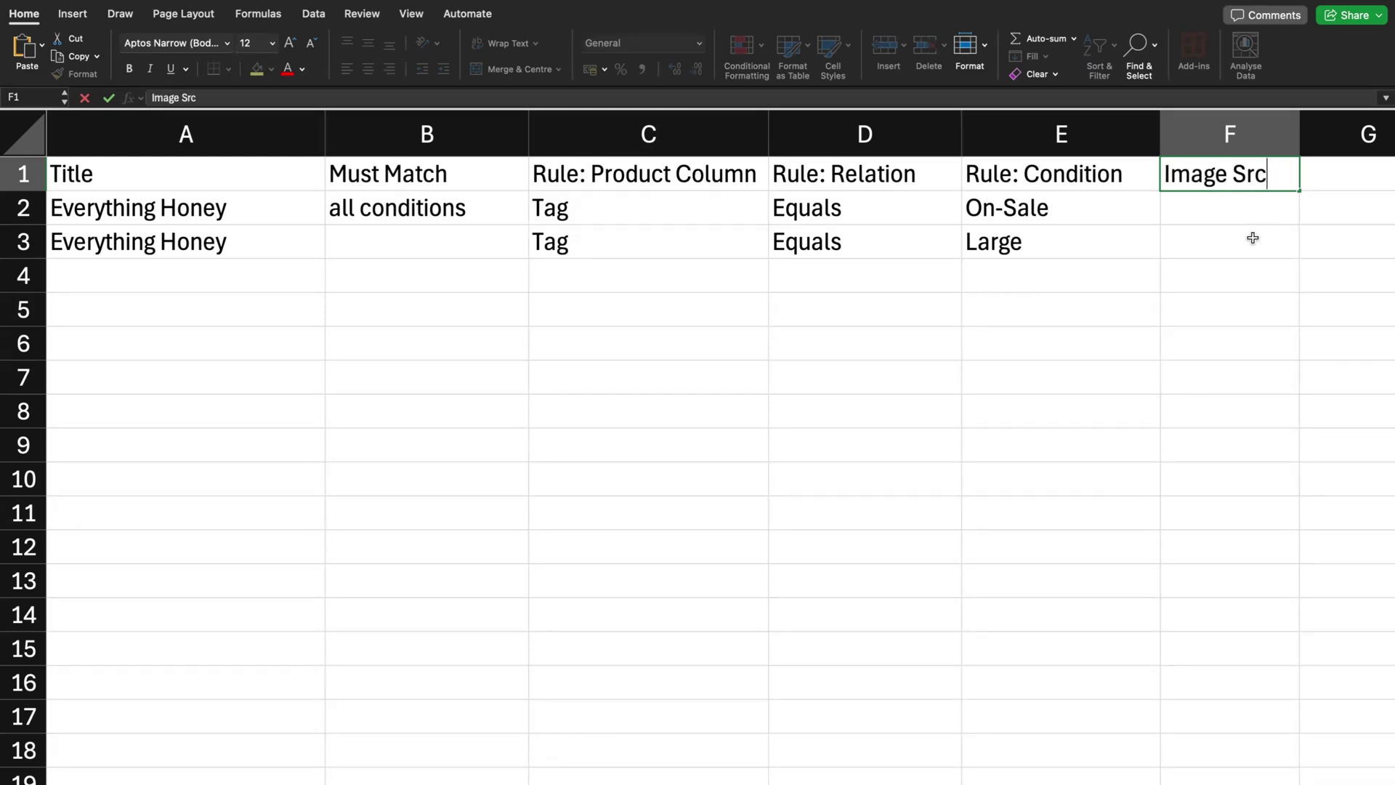
left_click(1252, 238)
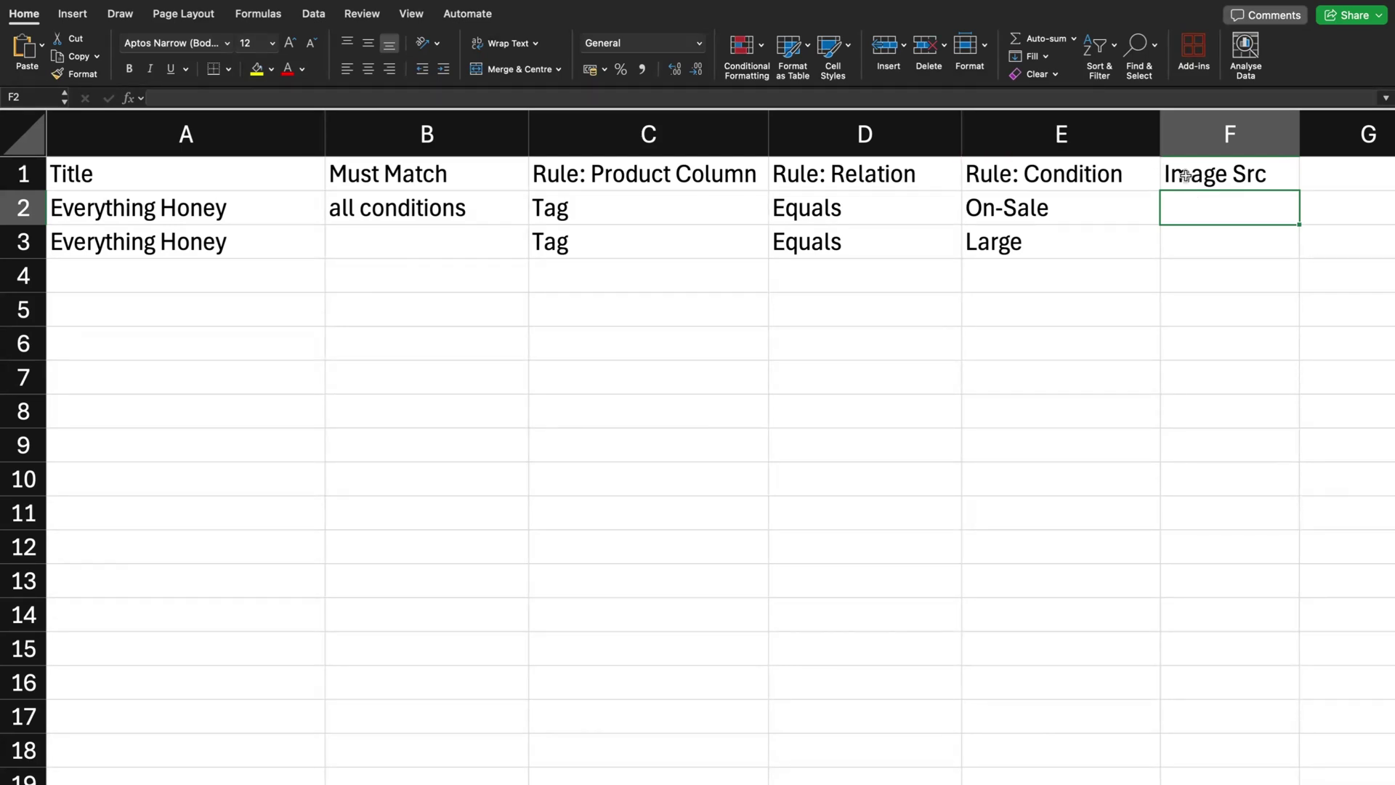
key("Up")
key("Delete")
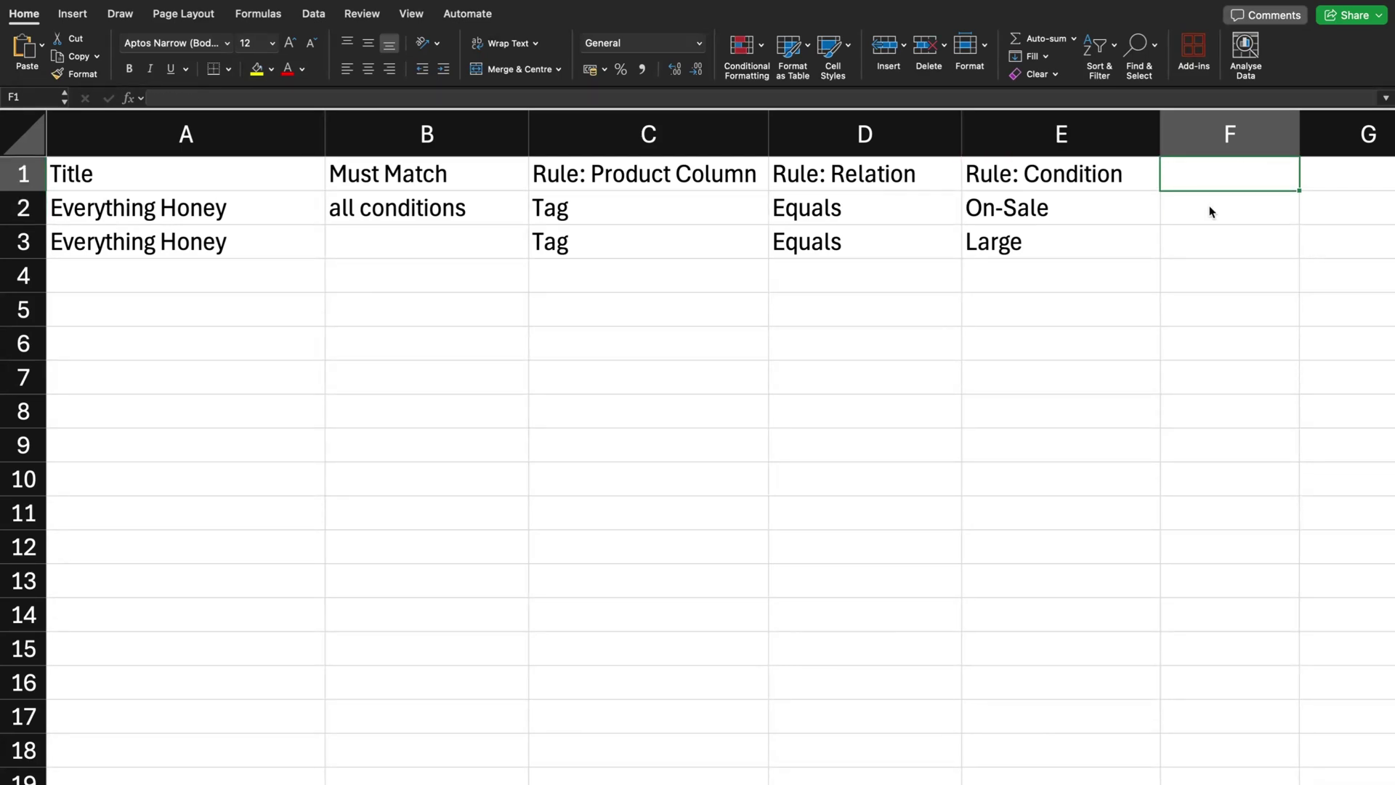
Step: Try Sort Order as an additional column header in cell F1 and clear it again
type("Sort Order")
key("Return")
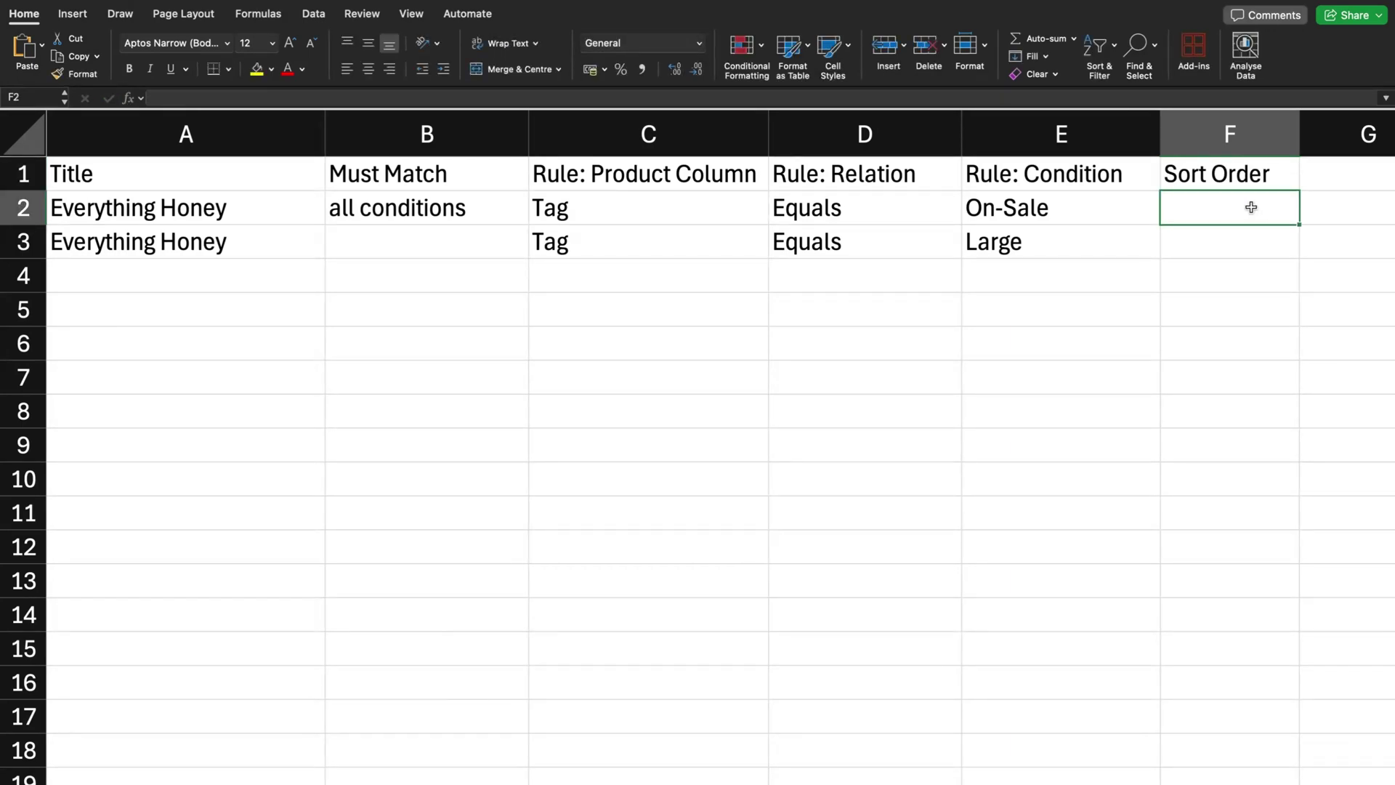
key("Up")
key("Delete")
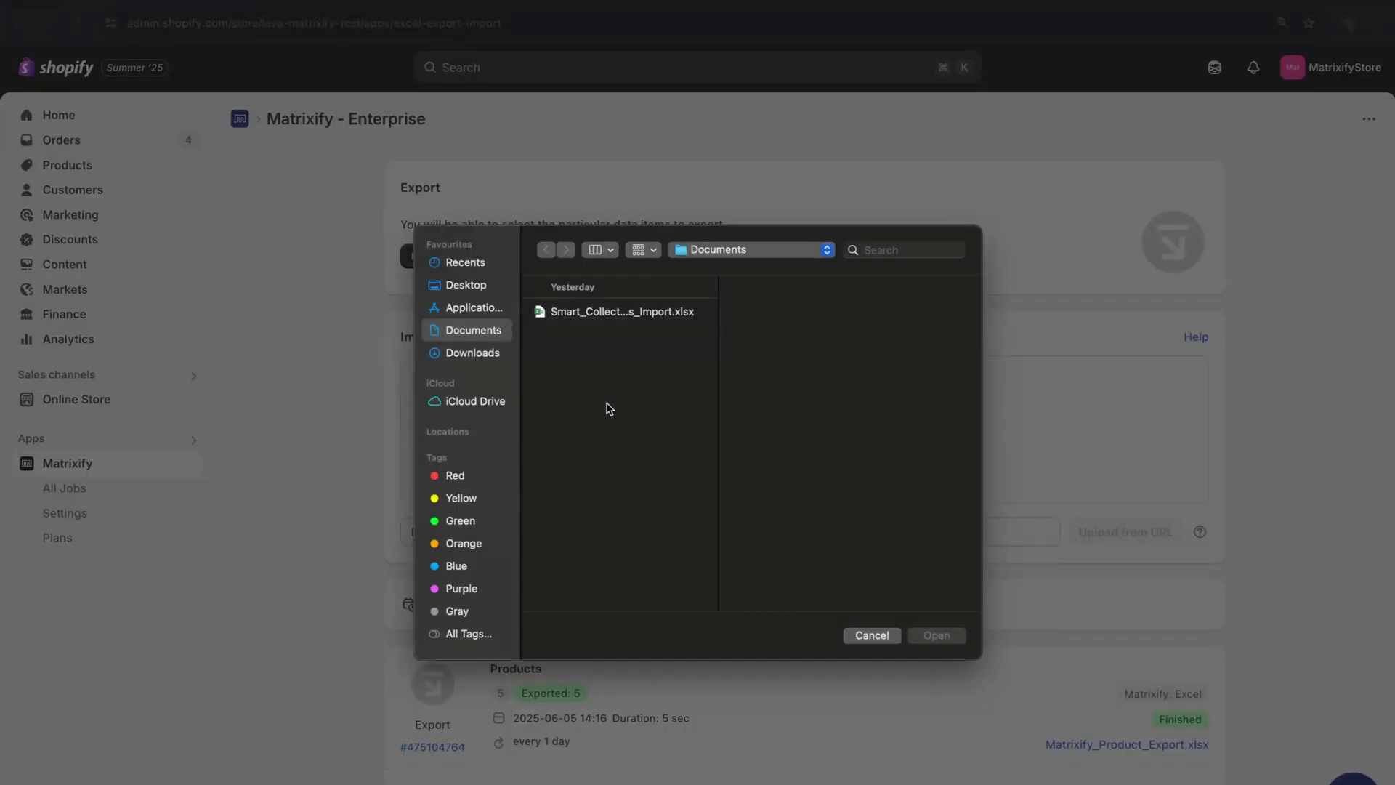
Step: Upload Smart_Collections_Import.xlsx from the Documents folder to Matrixify in the Shopify admin
left_click_drag(581, 311, 612, 320)
left_click(605, 314)
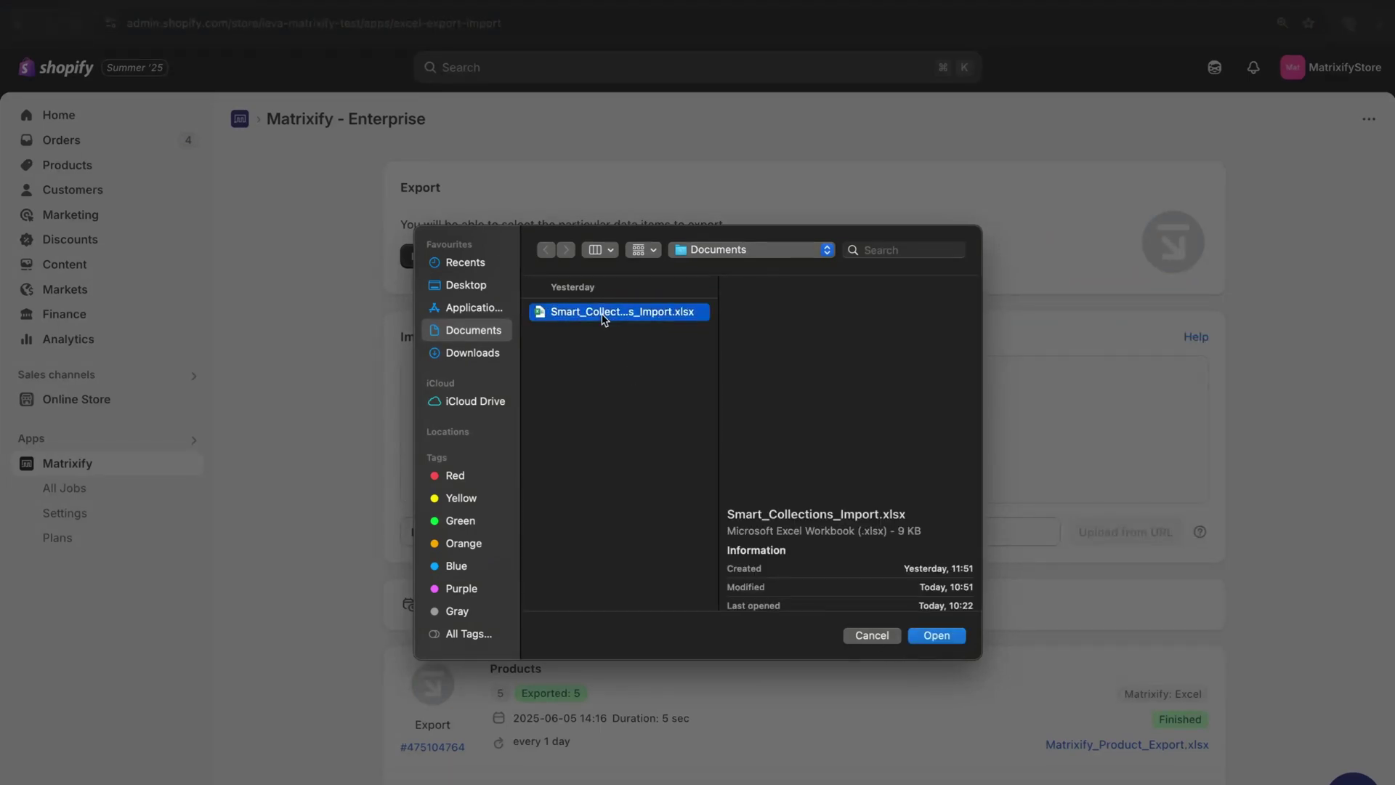
left_click(937, 636)
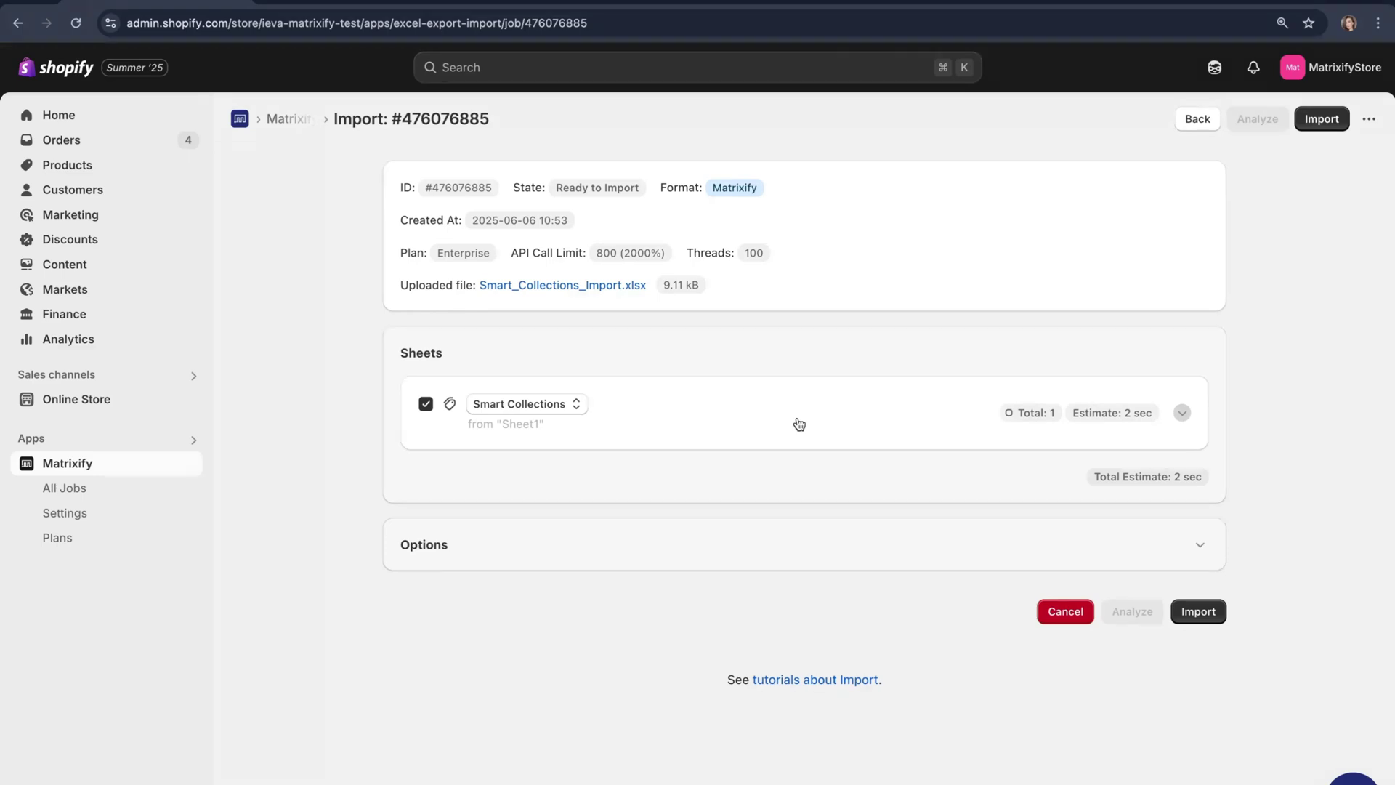
Step: Check that Sheet1 is assigned to Smart Collections with the right columns, and run the import
left_click(517, 404)
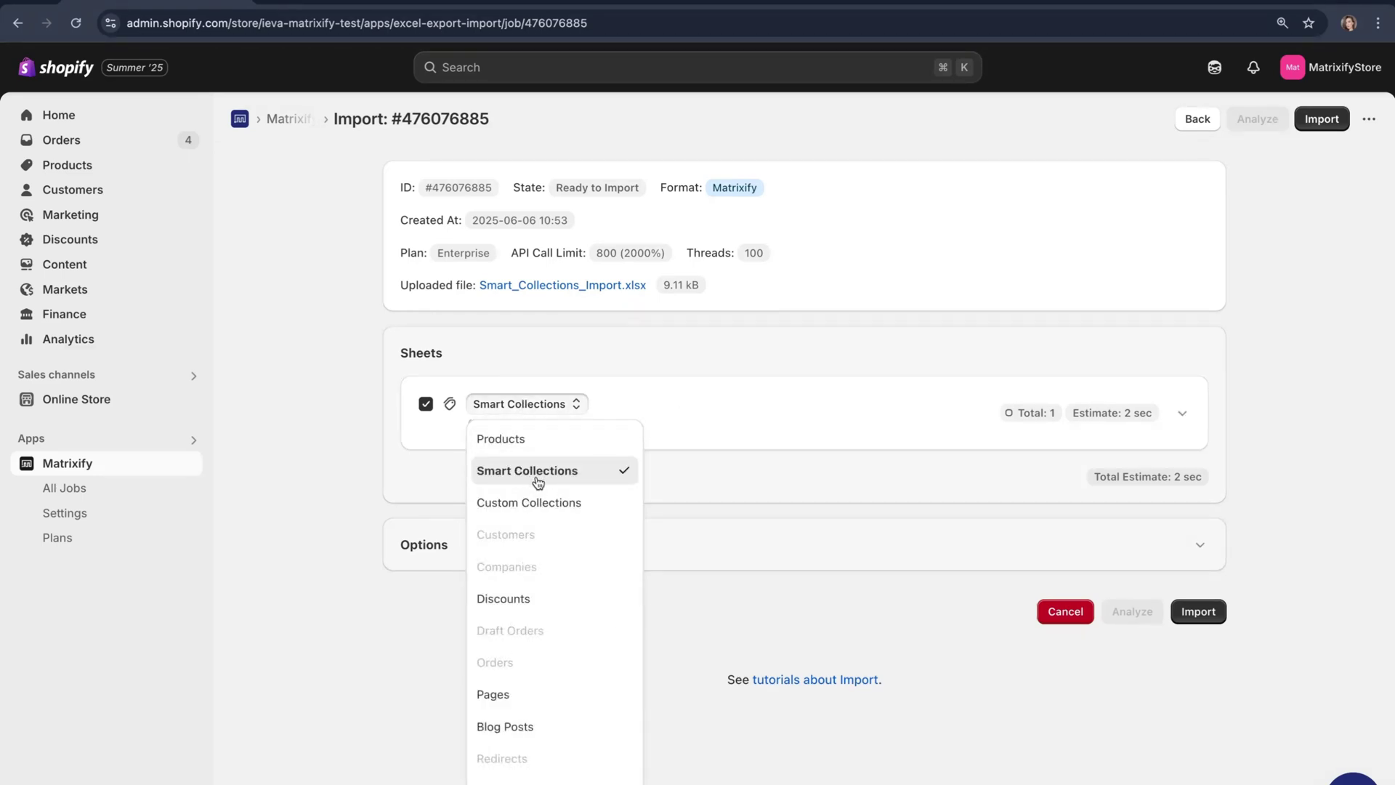
left_click(560, 411)
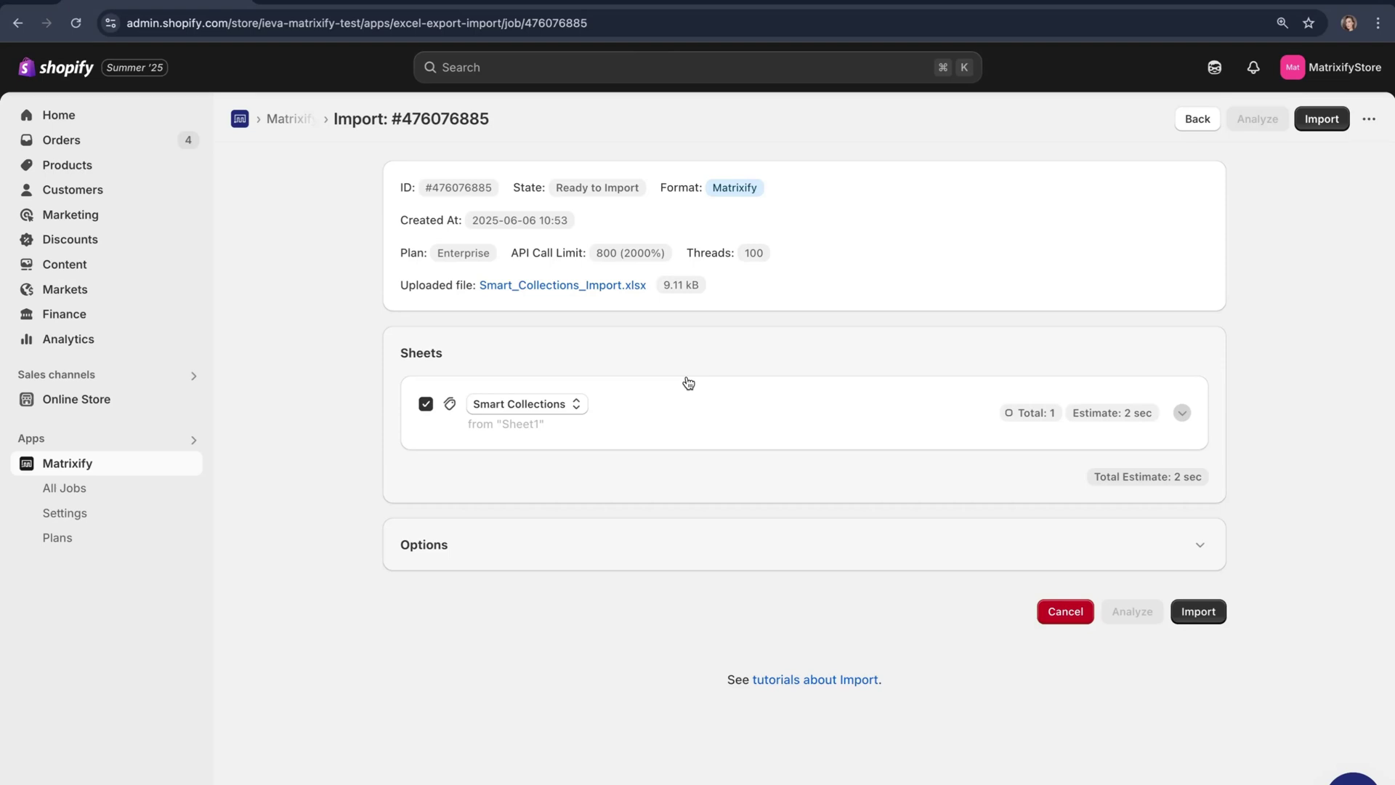
left_click(708, 405)
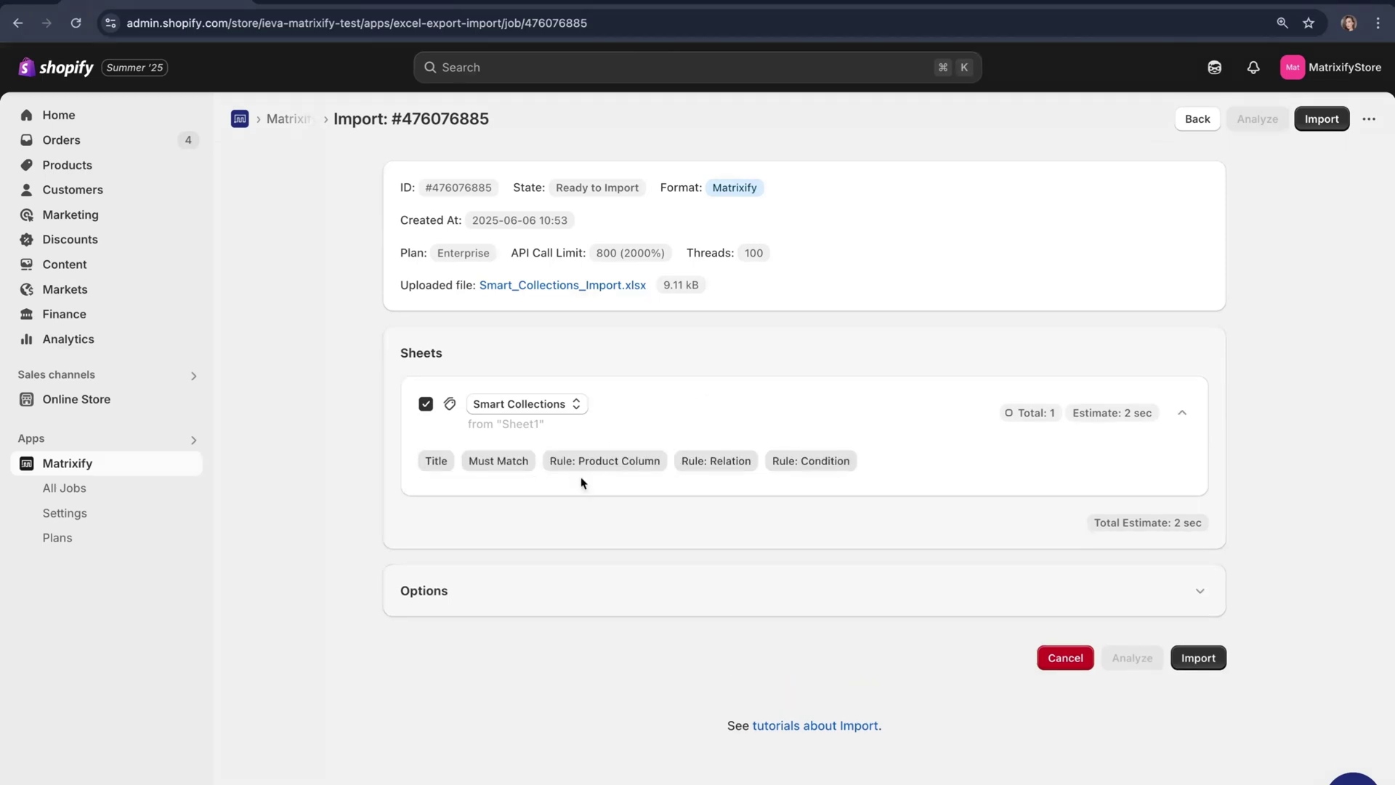
left_click(760, 393)
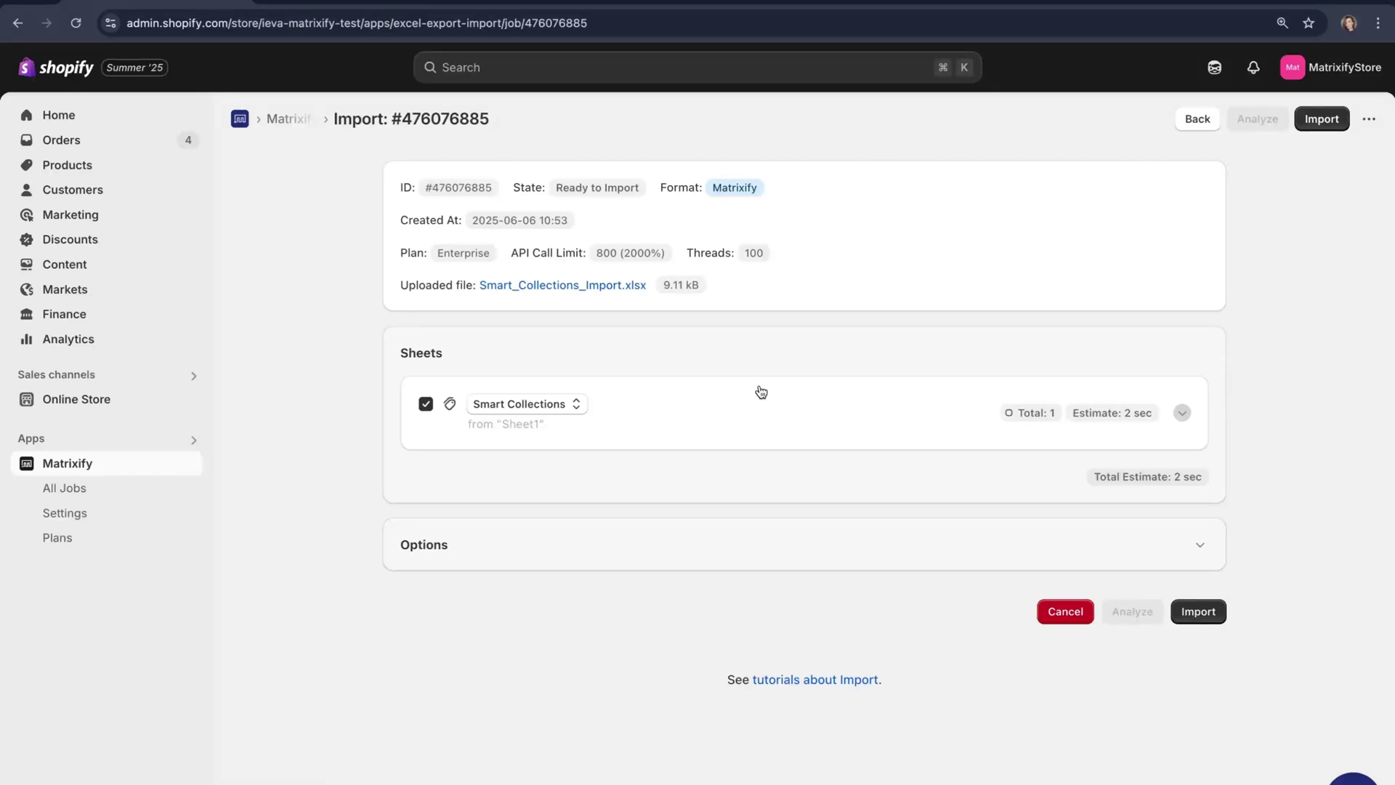
left_click(1199, 611)
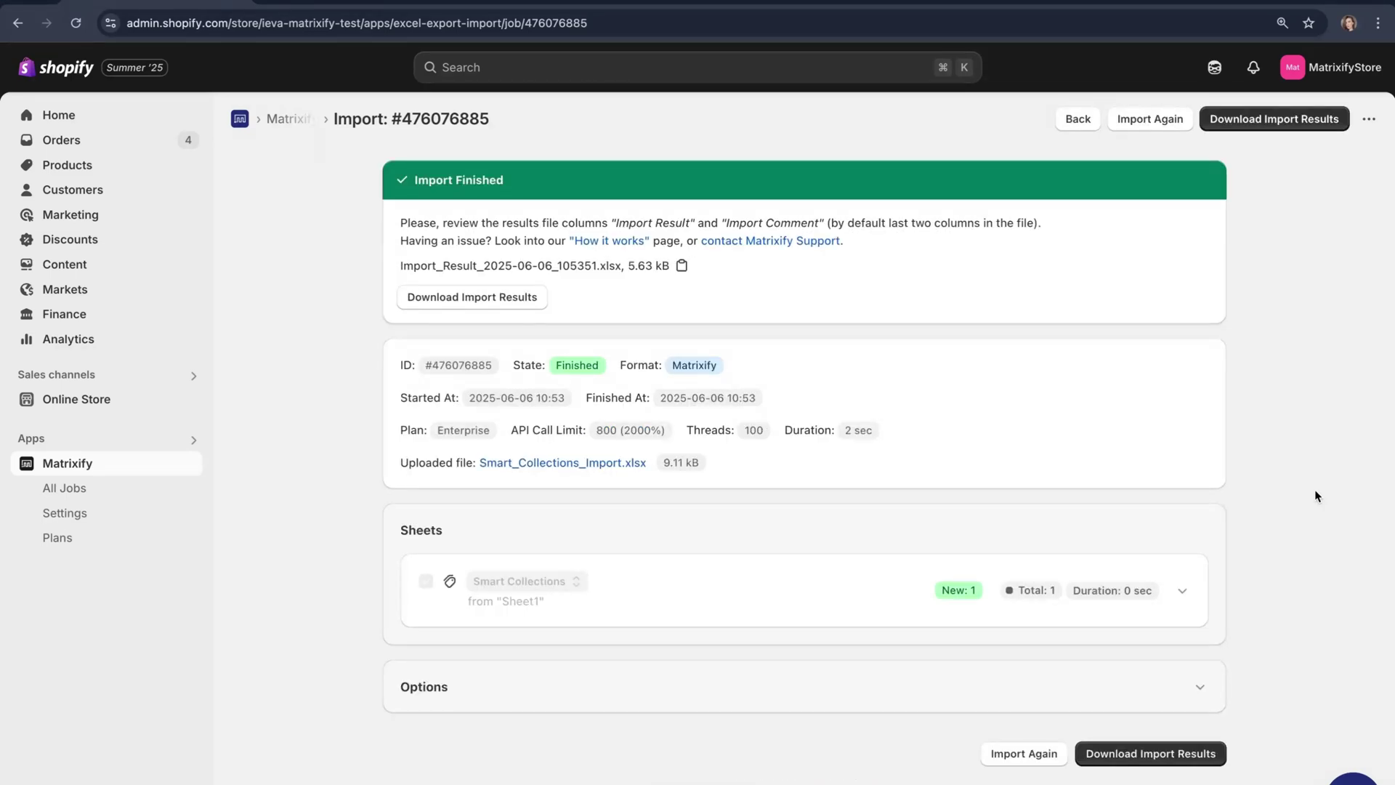
Step: Open the Everything Honey collection in the store's collections and review its conditions and products
left_click(141, 165)
left_click(143, 195)
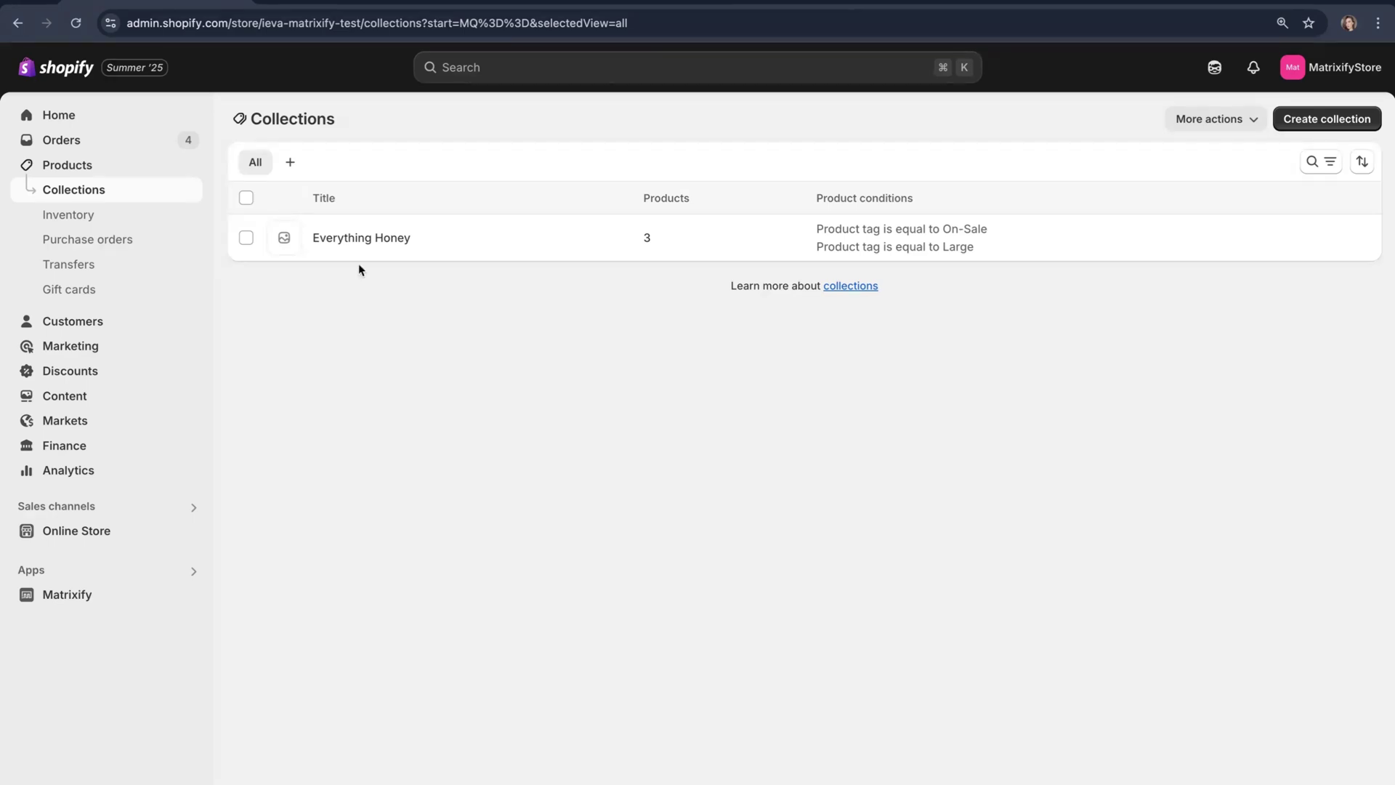
left_click(346, 241)
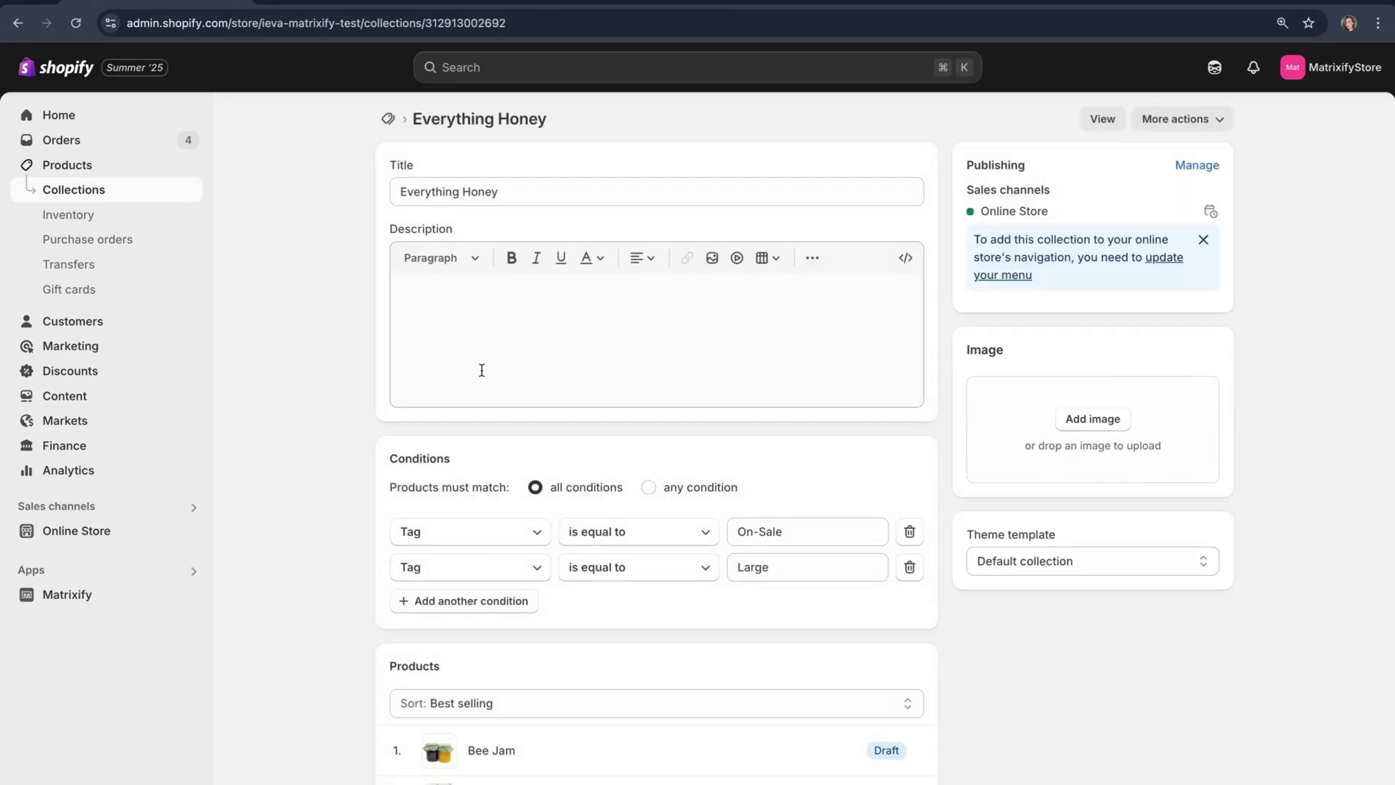
scroll(481, 370, "down", 3)
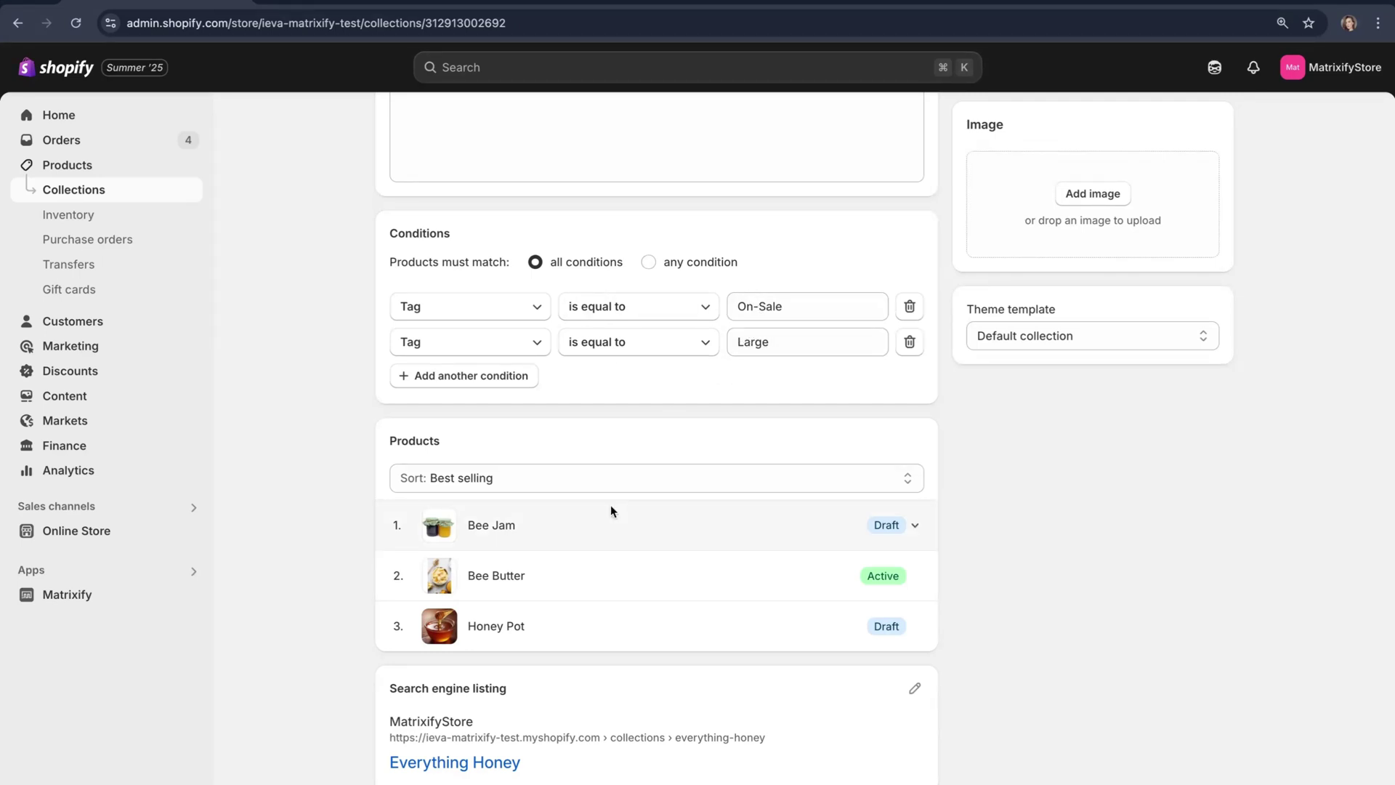
Step: Open the Bee Butter product to check its tags, and return to the collections list
left_click(482, 579)
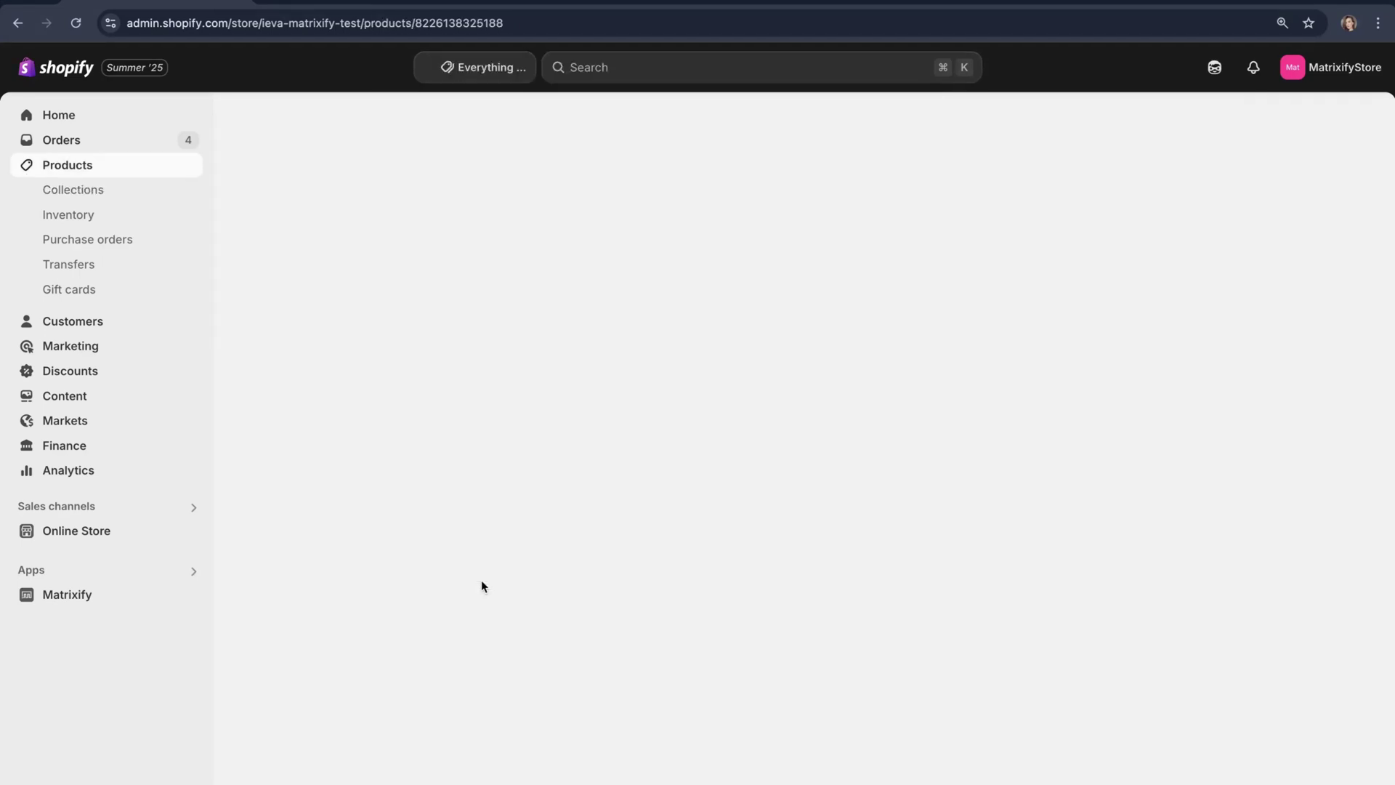
scroll(1375, 570, "down", 2)
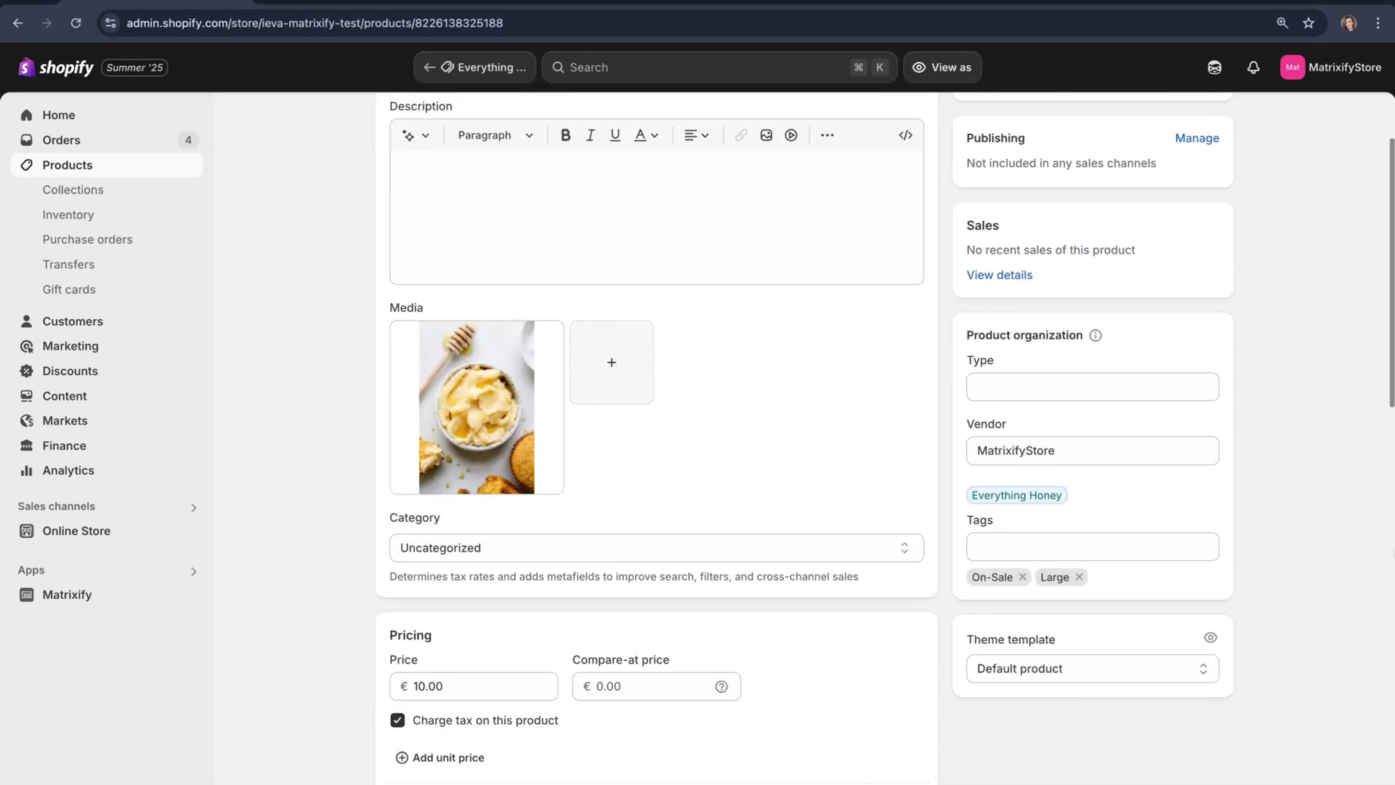
scroll(1165, 467, "down", 1)
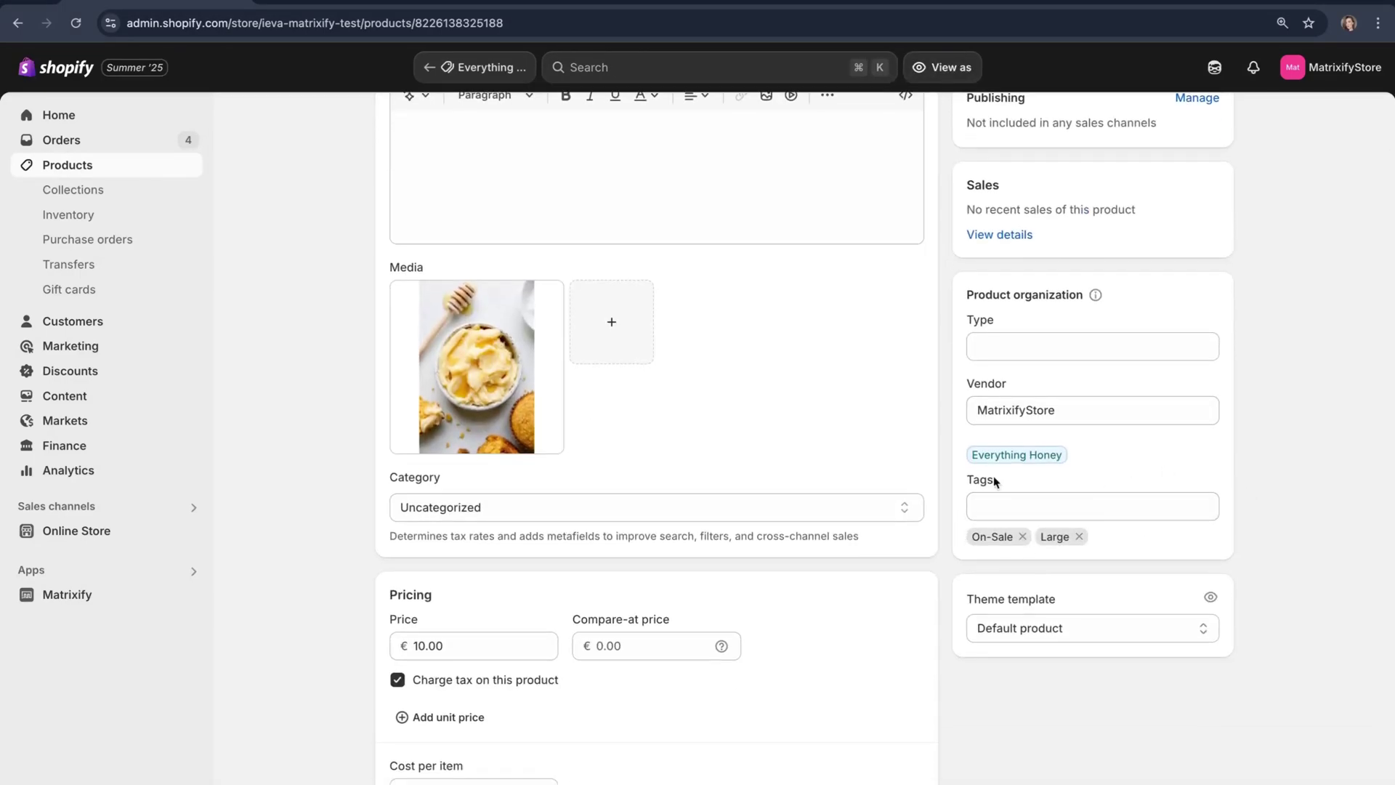
scroll(1131, 482, "up", 3)
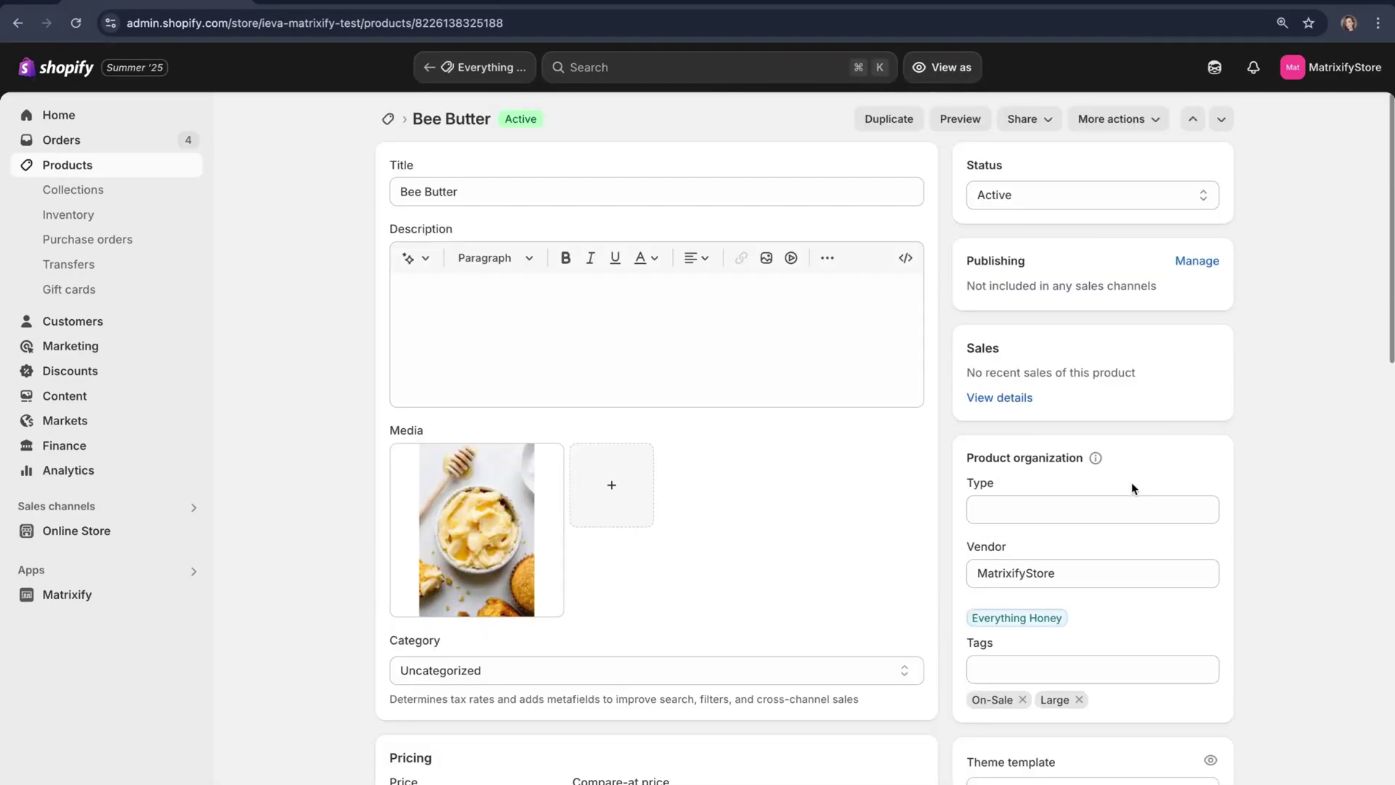
left_click(48, 188)
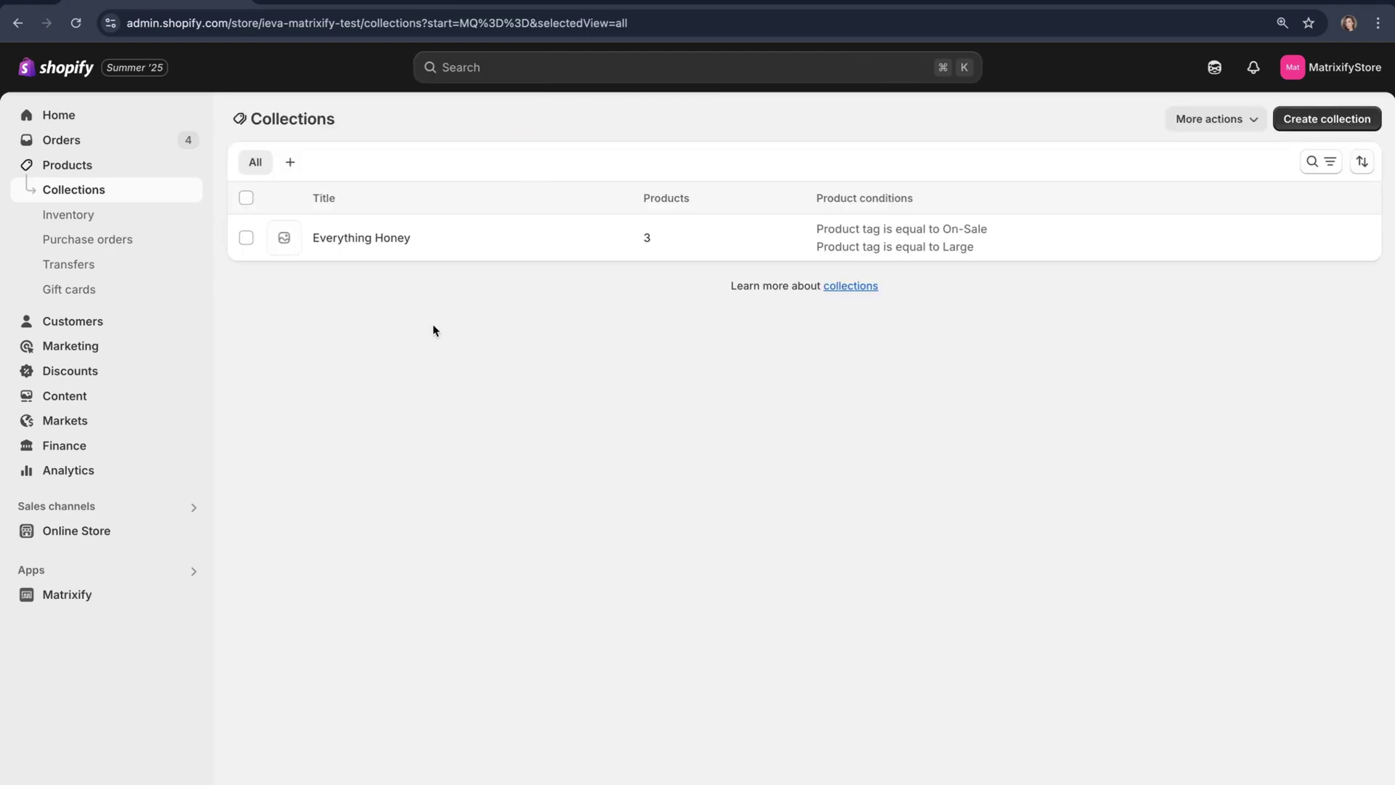
left_click(450, 232)
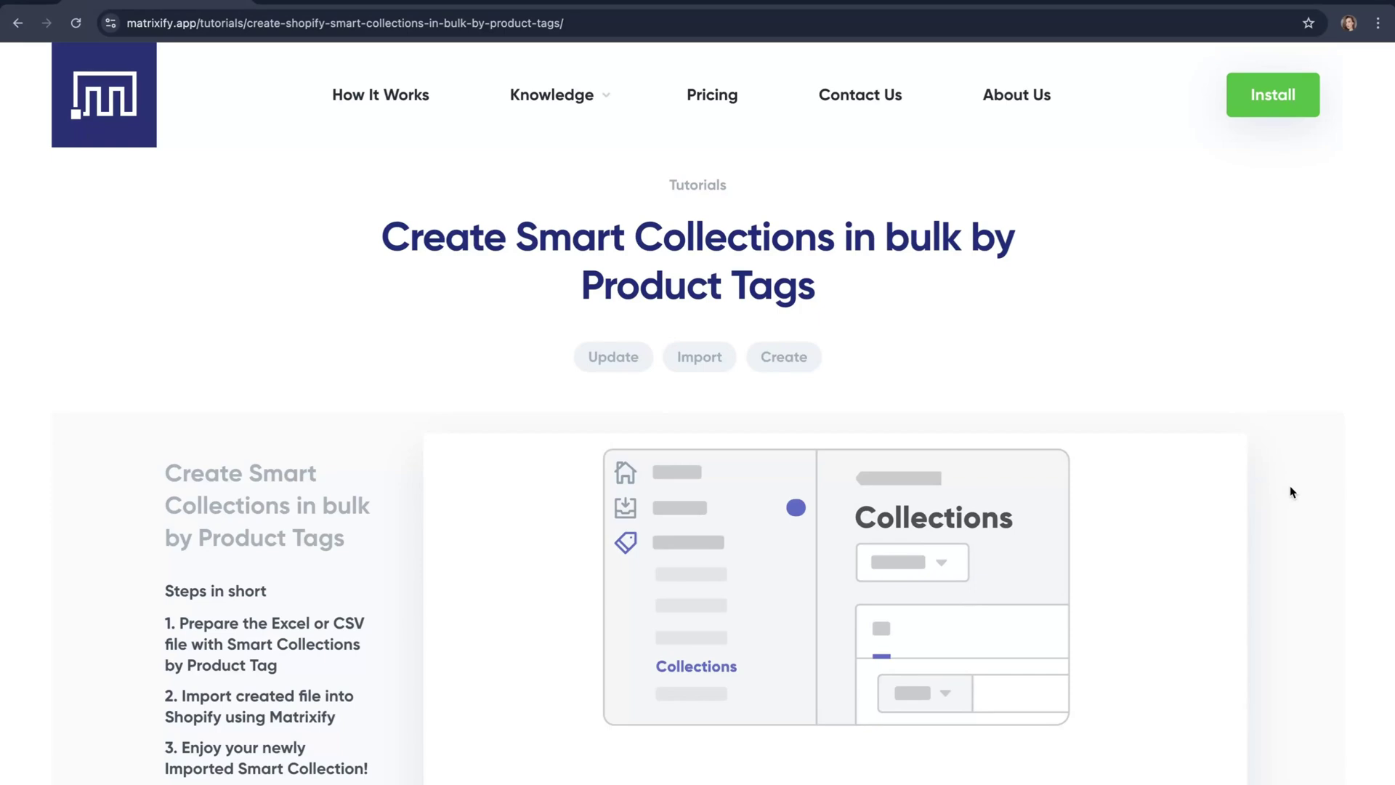
Step: Look through the Matrixify tutorial on creating smart collections in bulk by product tags, from file preparation to the Good to know section
scroll(1289, 487, "down", 15)
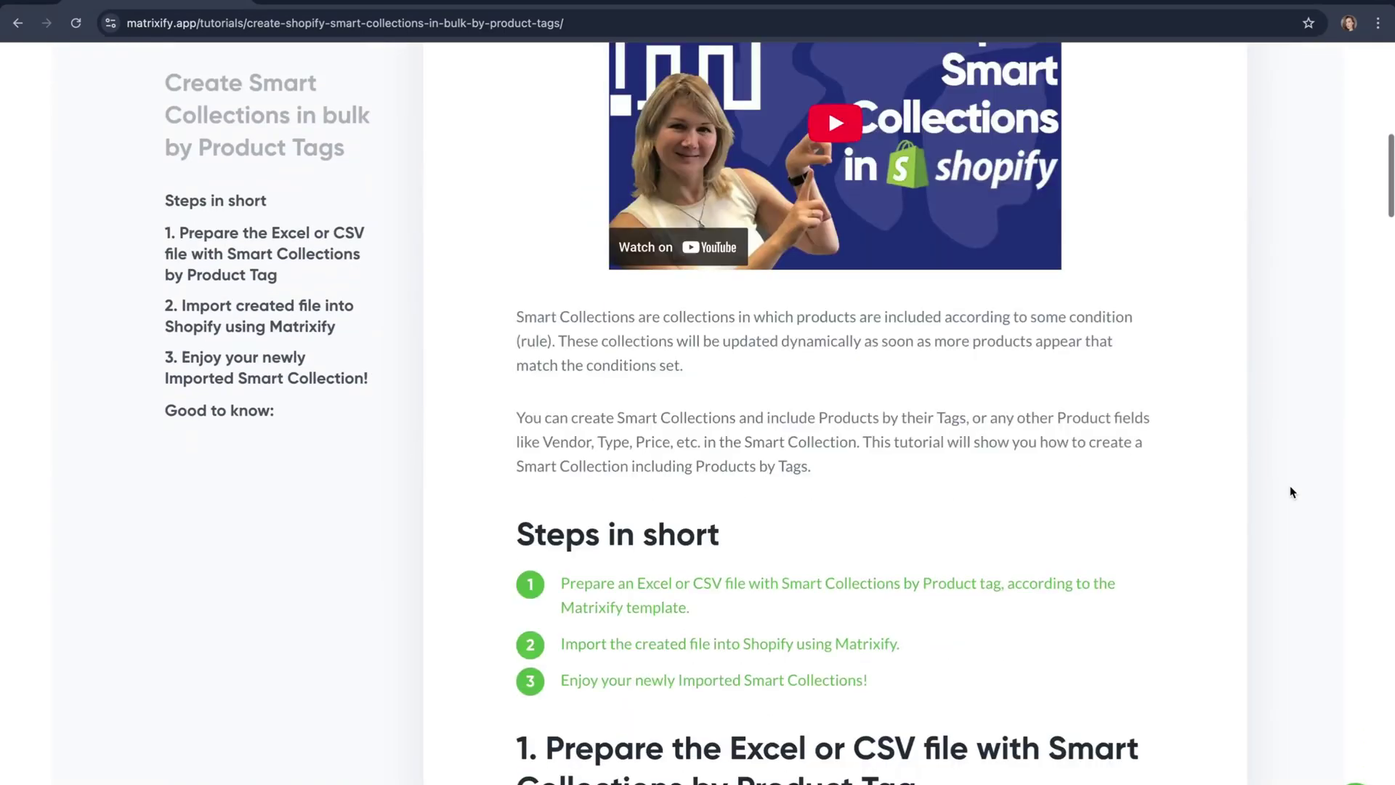
scroll(1288, 486, "down", 12)
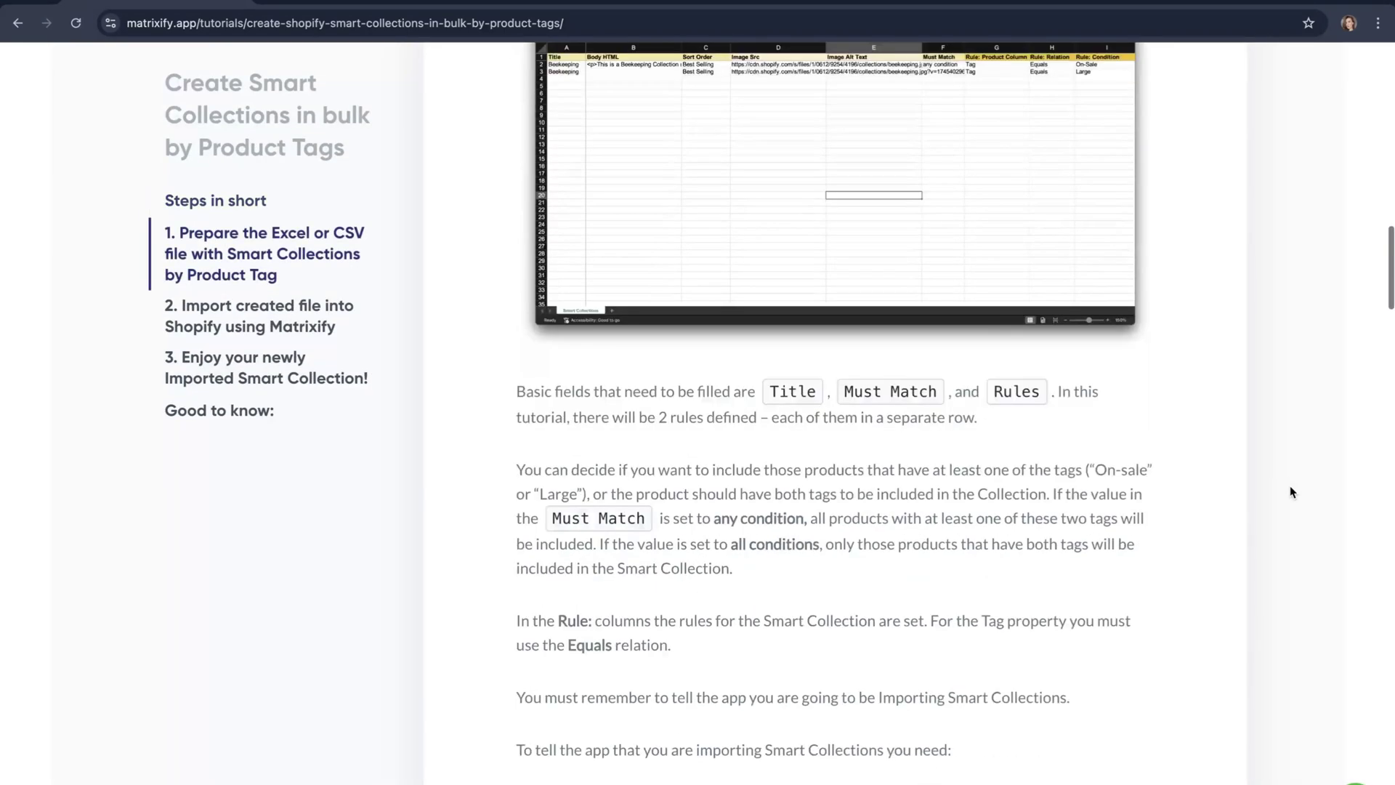
scroll(1290, 486, "down", 5)
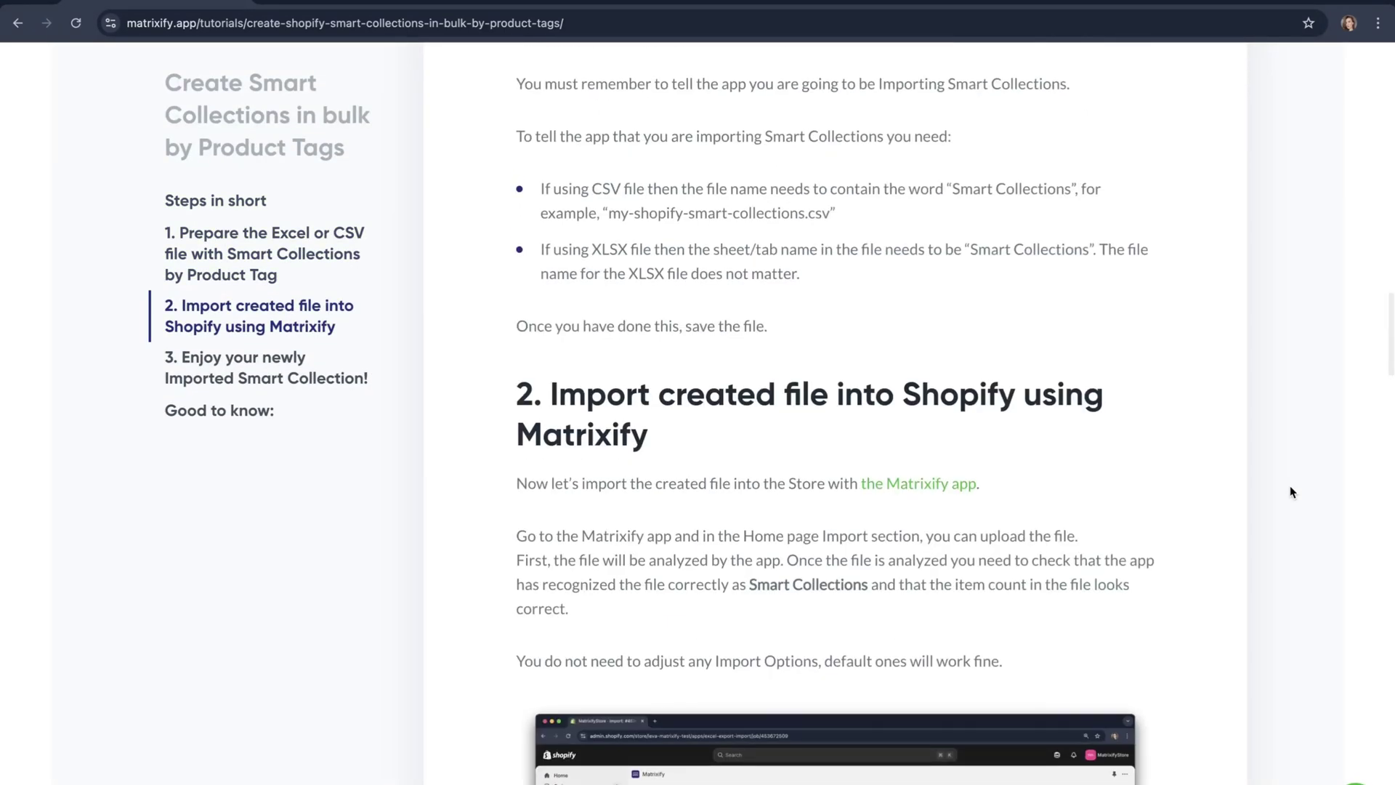
scroll(1288, 485, "down", 9)
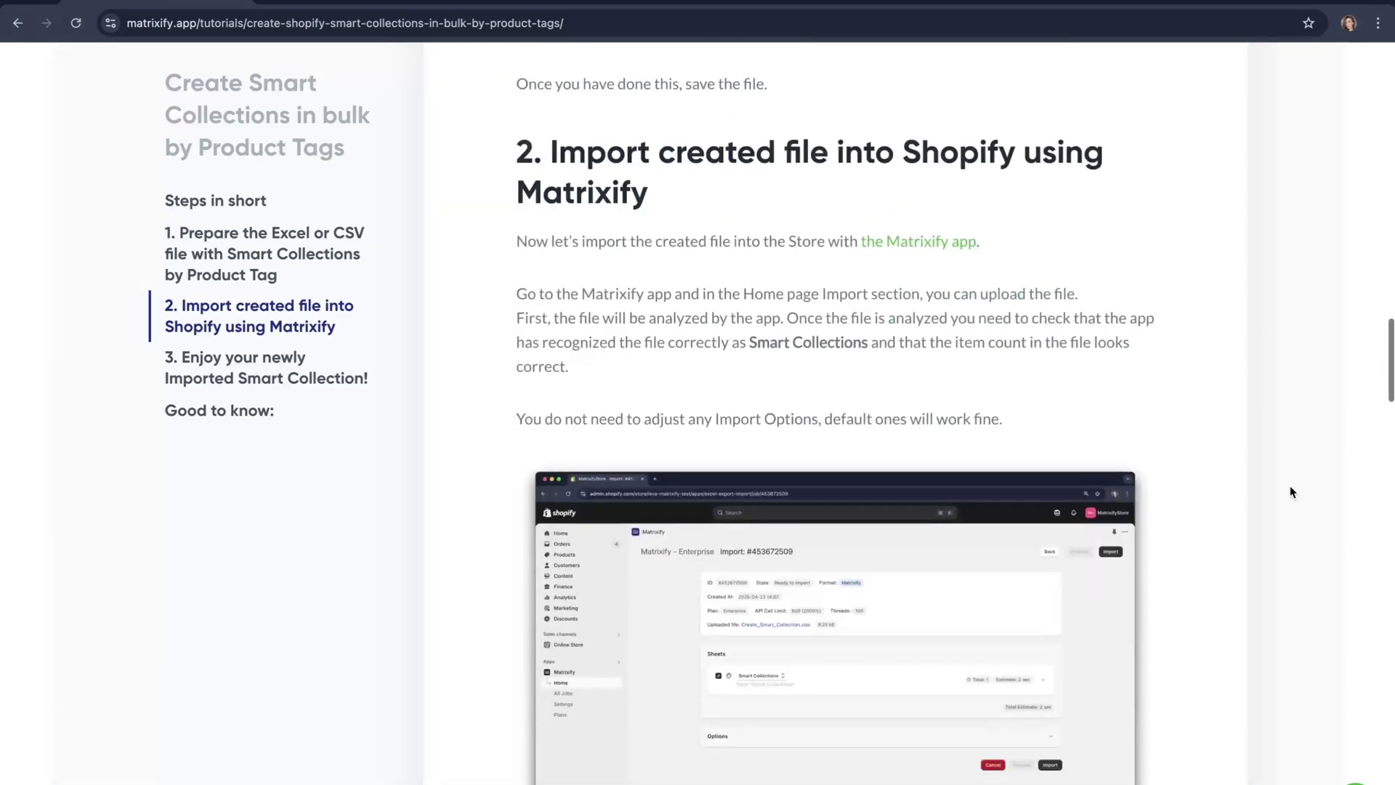
scroll(1289, 485, "down", 20)
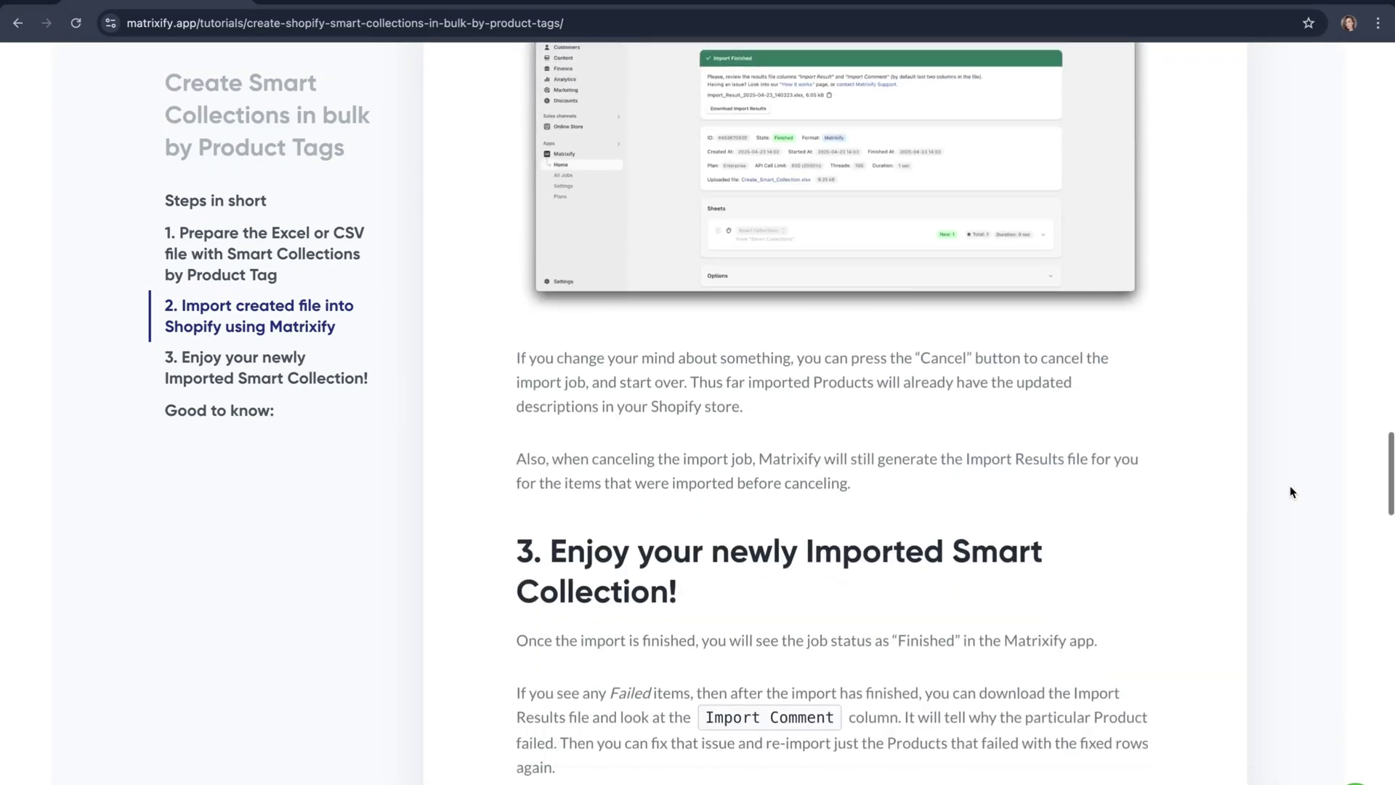
scroll(1289, 485, "up", 20)
scroll(1268, 534, "down", 15)
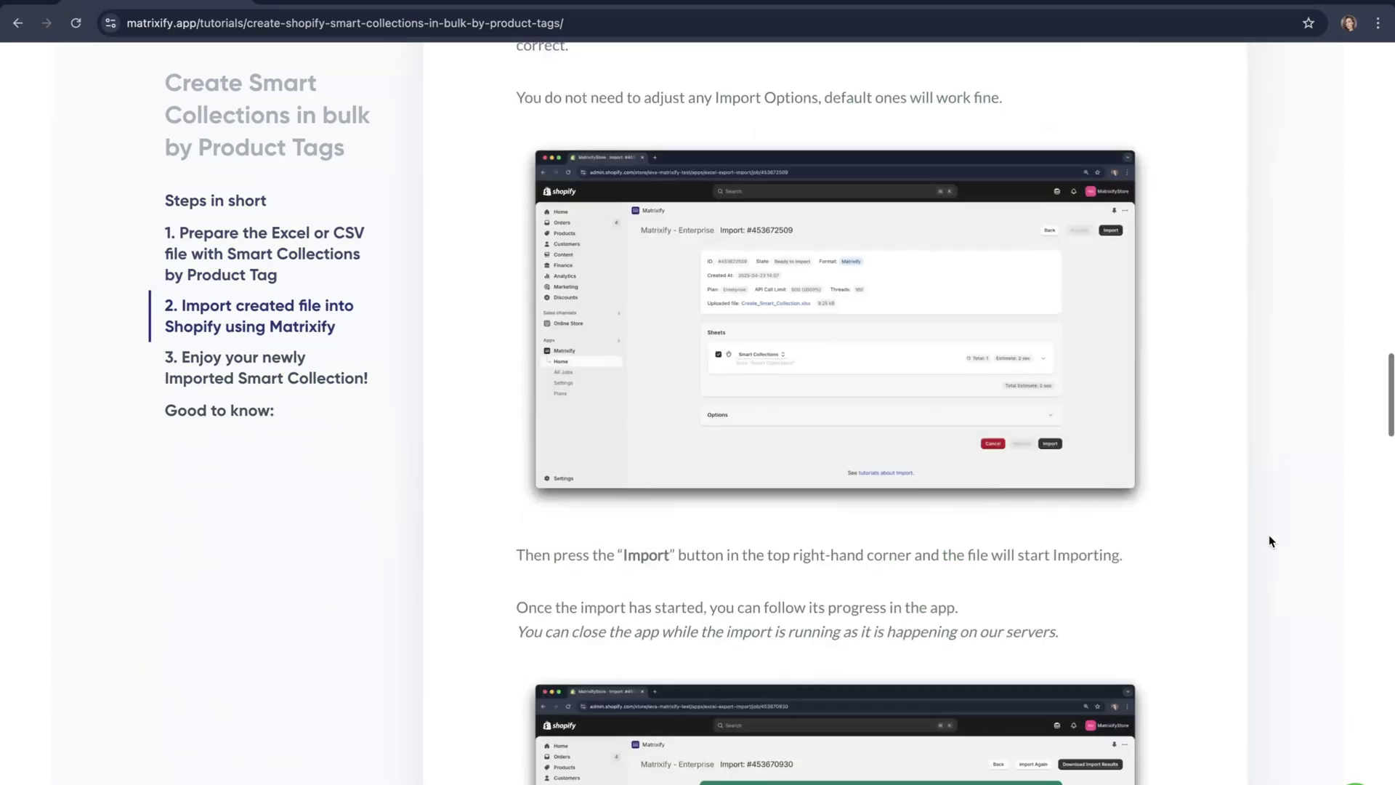
scroll(1268, 536, "down", 12)
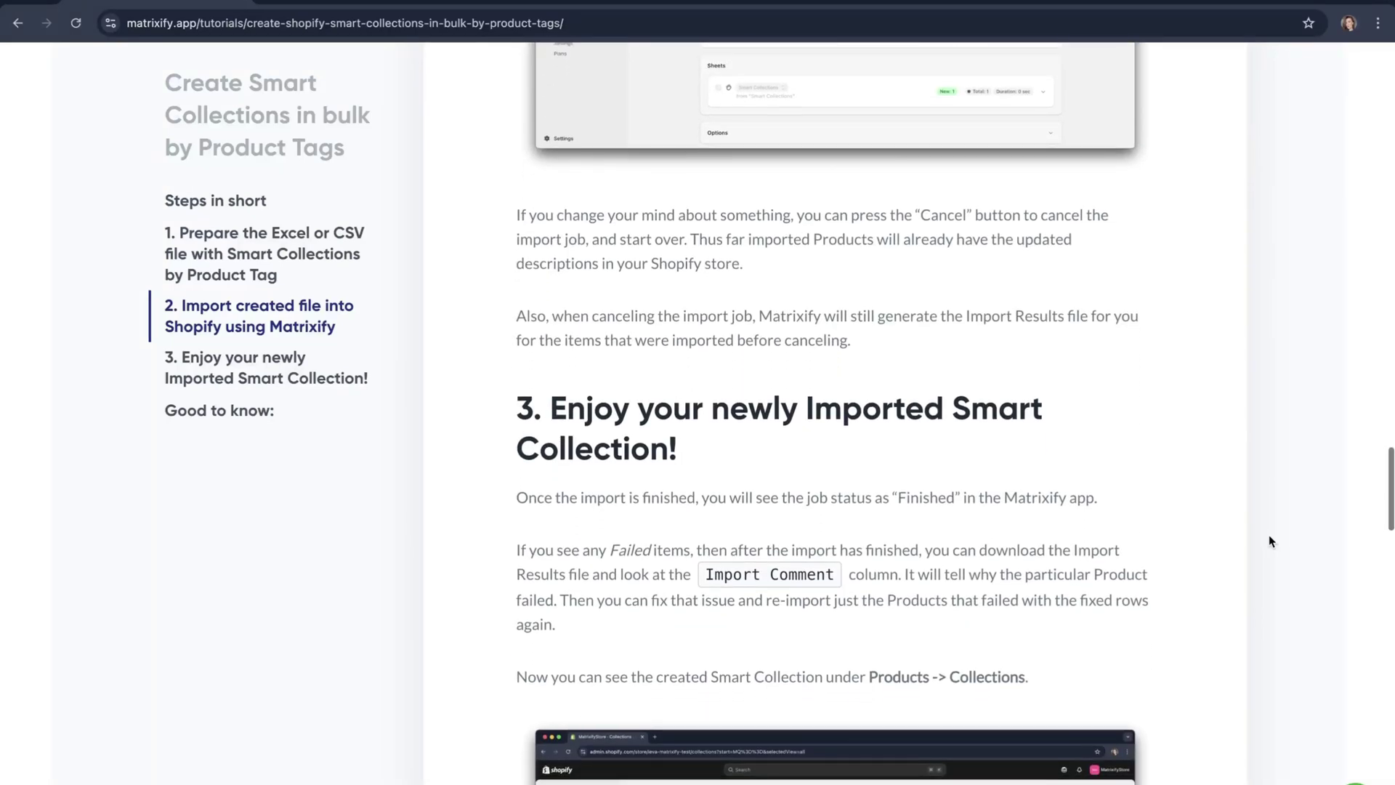
scroll(1268, 542, "down", 8)
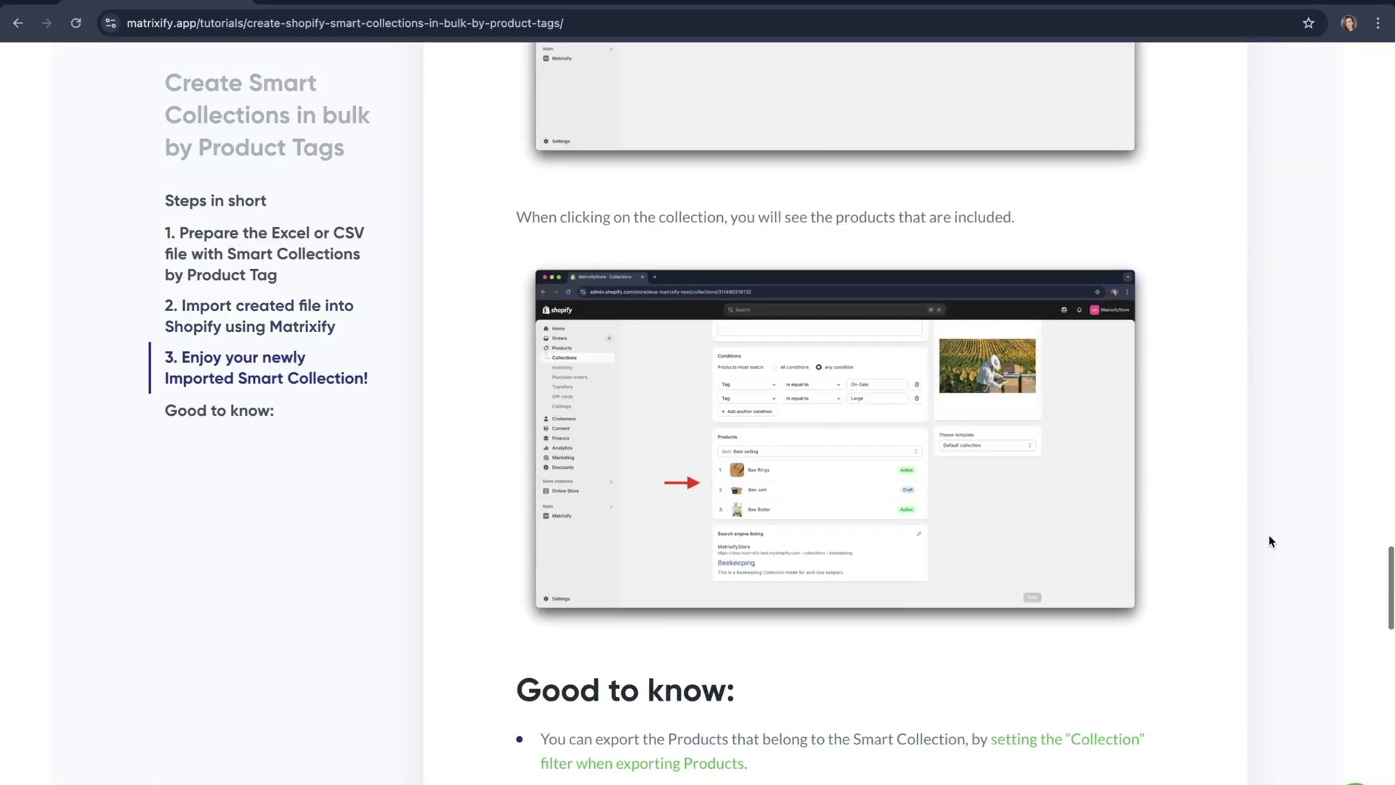
scroll(1269, 541, "up", 20)
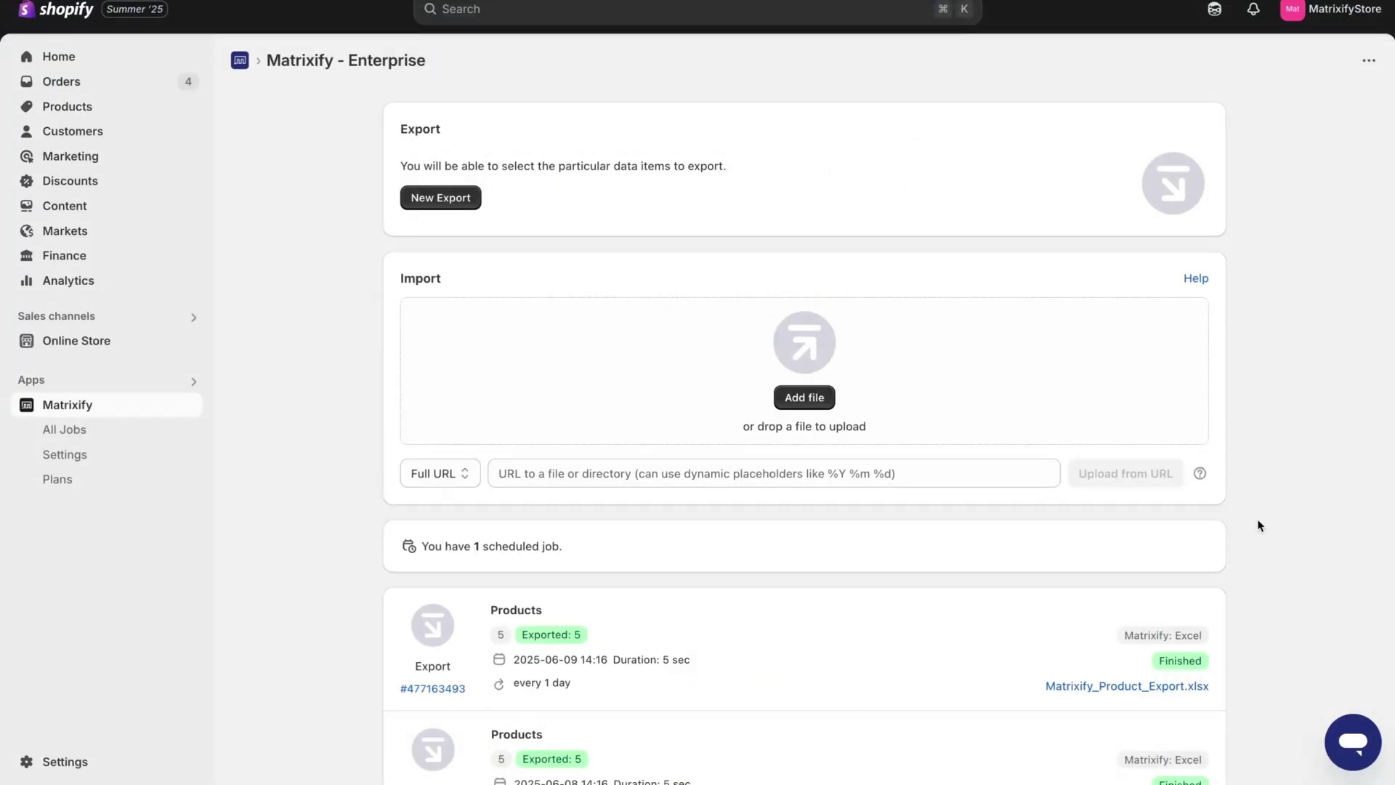
Step: Open the support chat from the Matrixify home page
left_click(1353, 744)
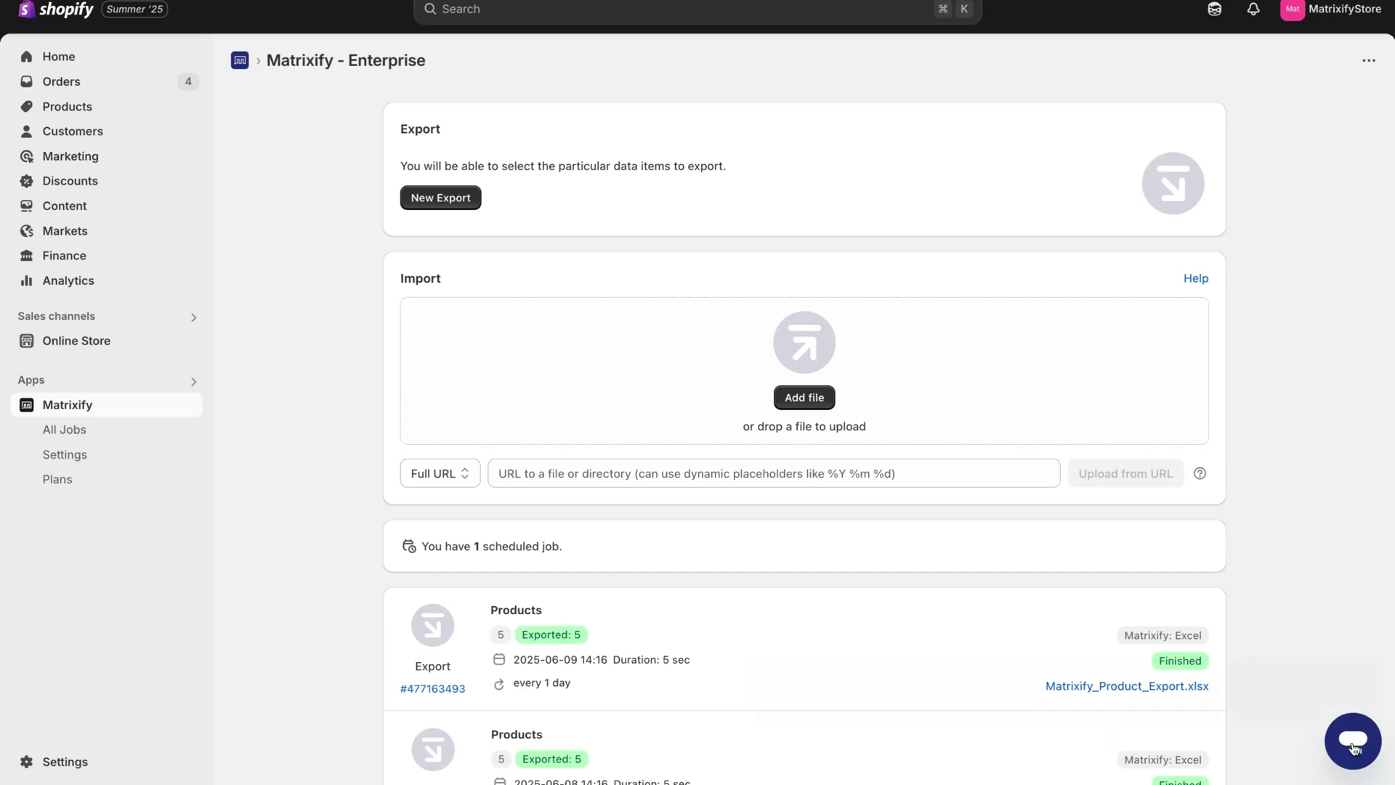